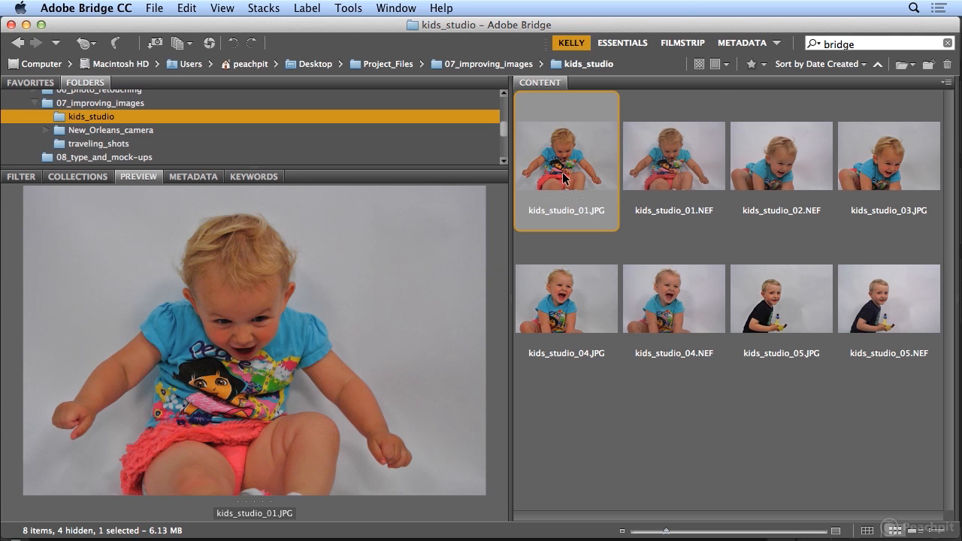
Filter the kids_studio folder to show only Camera Raw images and return to the large preview of kids_studio_01.NEF
left_click(691, 159)
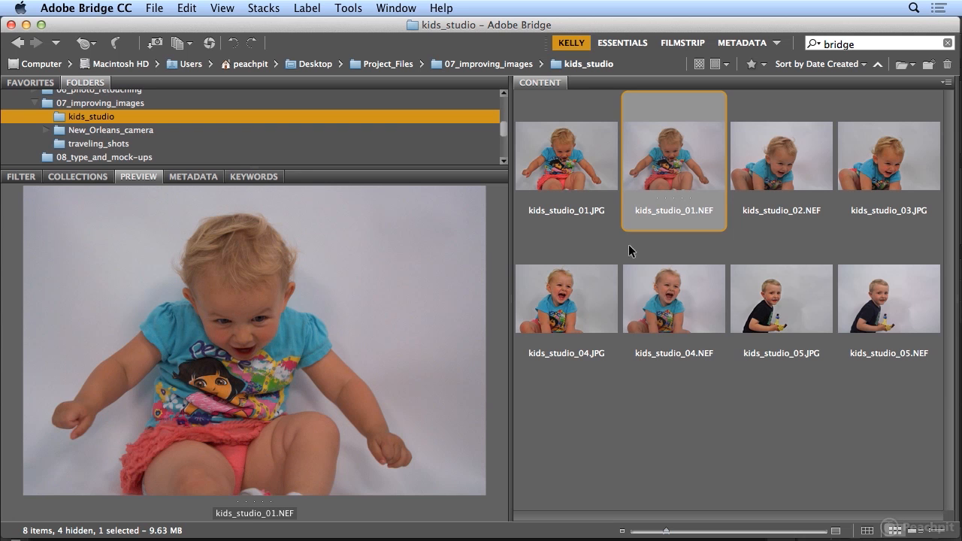
left_click(20, 178)
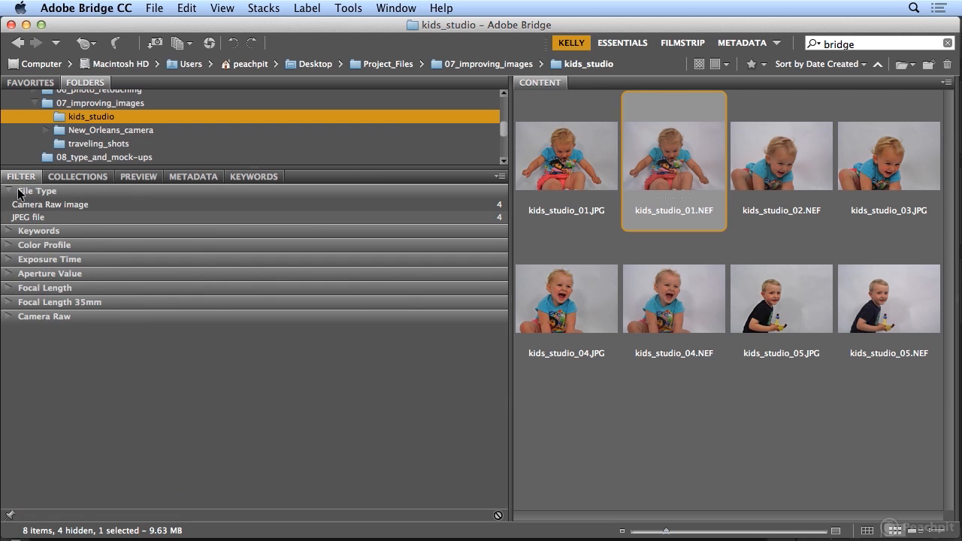
left_click(8, 206)
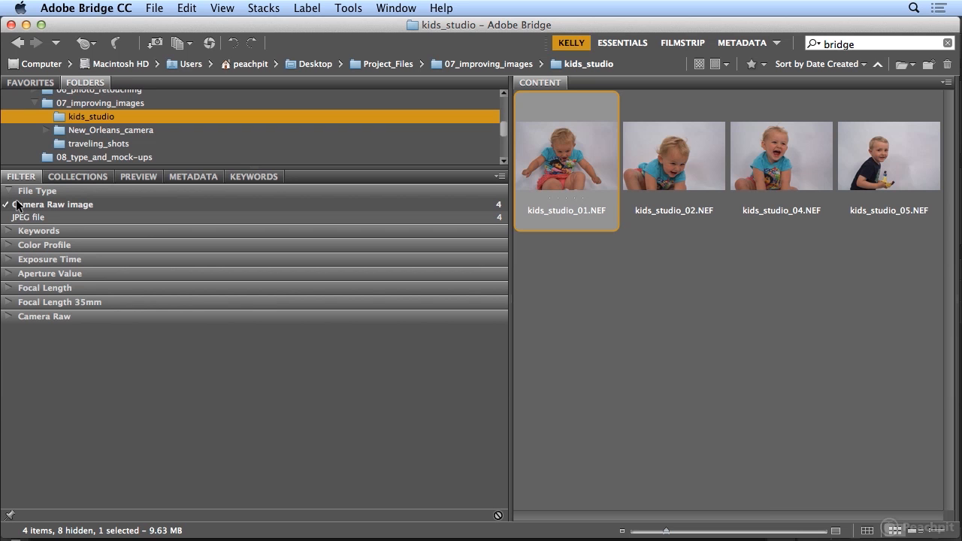
left_click(142, 177)
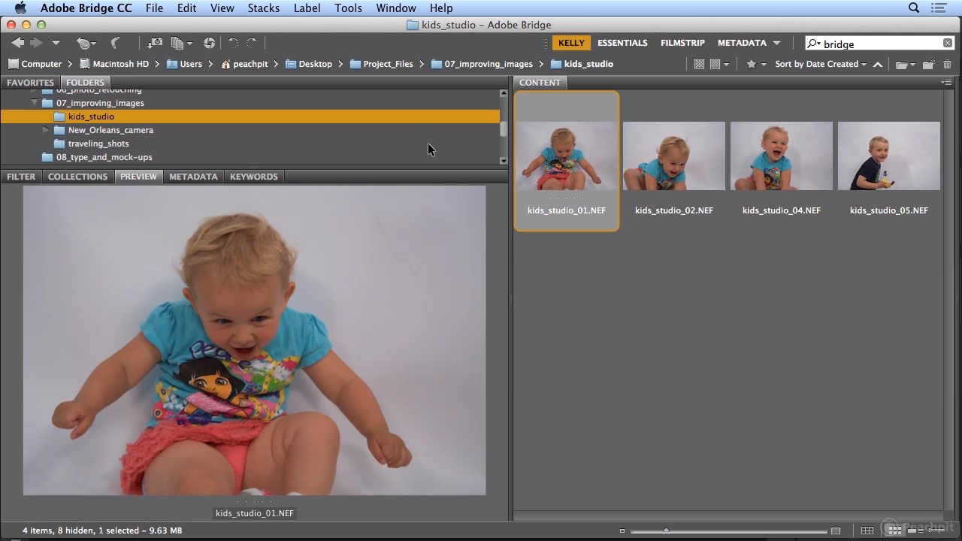
Open kids_studio_01.NEF in Camera Raw and set Exposure to +1.20, Contrast to +3, Shadows to +45 and Blacks to -53
double_click(569, 162)
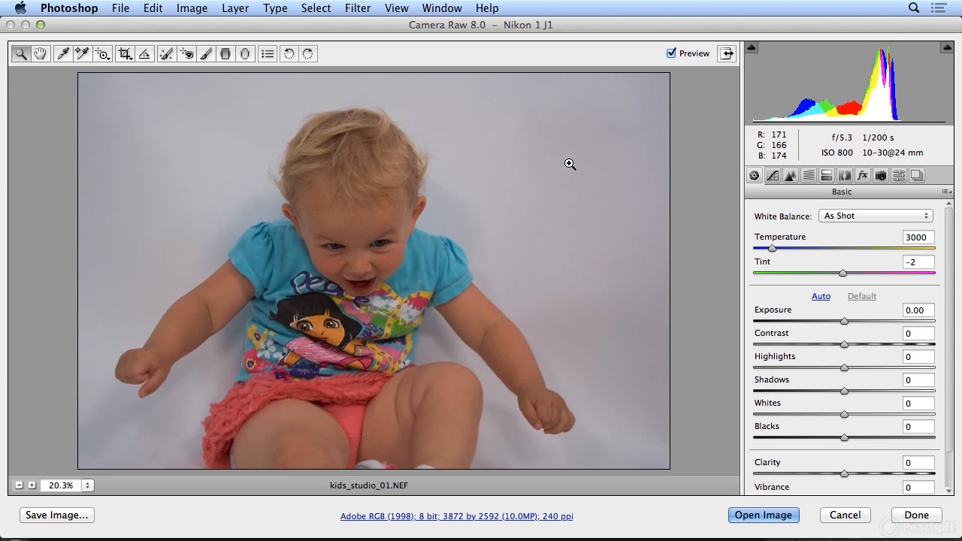
left_click_drag(843, 324, 866, 317)
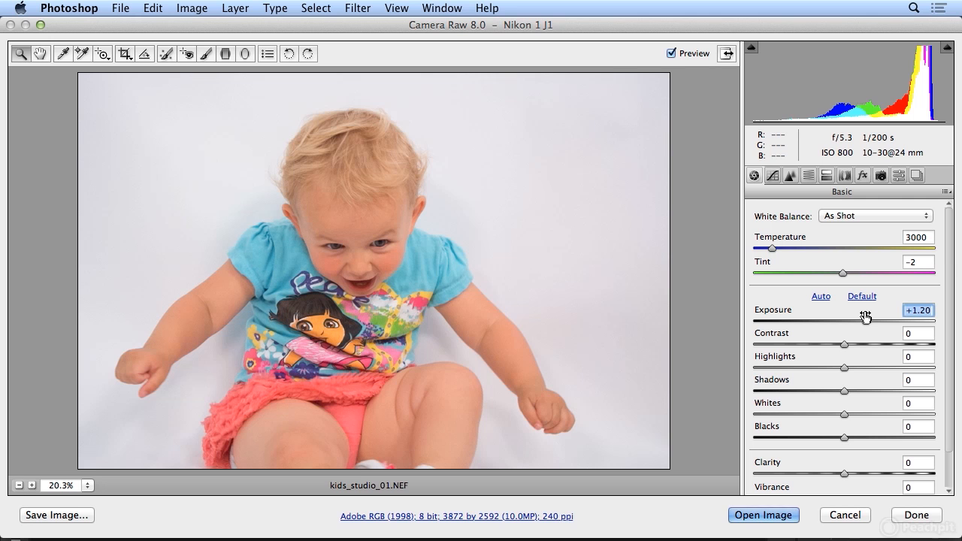
mouse_move(844, 344)
left_mouse_down()
mouse_move(872, 349)
mouse_move(846, 343)
mouse_move(855, 344)
left_mouse_up()
left_click_drag(843, 437, 818, 438)
mouse_move(854, 345)
left_mouse_down()
mouse_move(896, 347)
mouse_move(853, 343)
mouse_move(885, 352)
mouse_move(838, 350)
mouse_move(869, 358)
mouse_move(838, 361)
mouse_move(850, 359)
left_mouse_up()
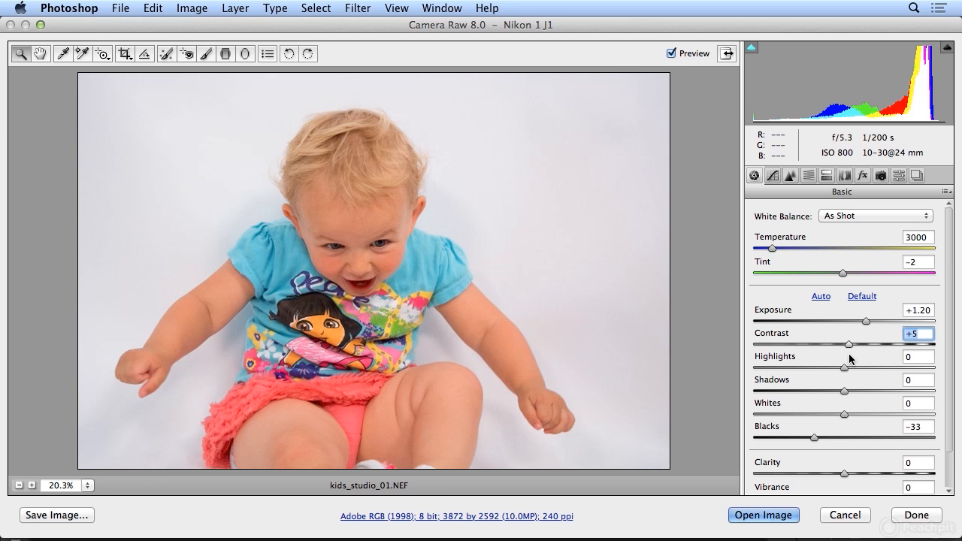
left_click_drag(850, 360, 884, 389)
left_click_drag(816, 436, 798, 443)
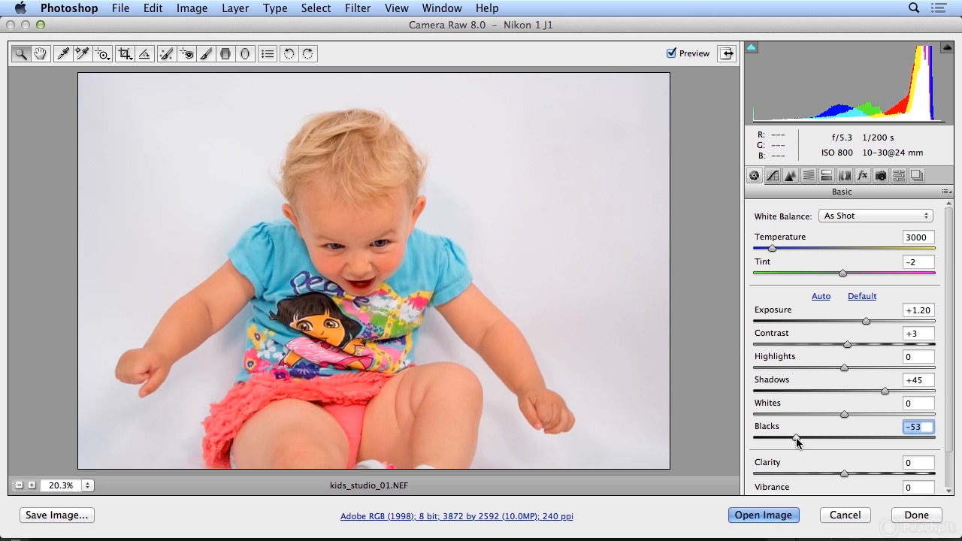
Set Whites to +33 and Highlights to -1, comparing the photo with and without the adjustments
left_click(680, 54)
left_click(680, 54)
left_click(680, 54)
left_click(681, 54)
left_click_drag(843, 414, 875, 414)
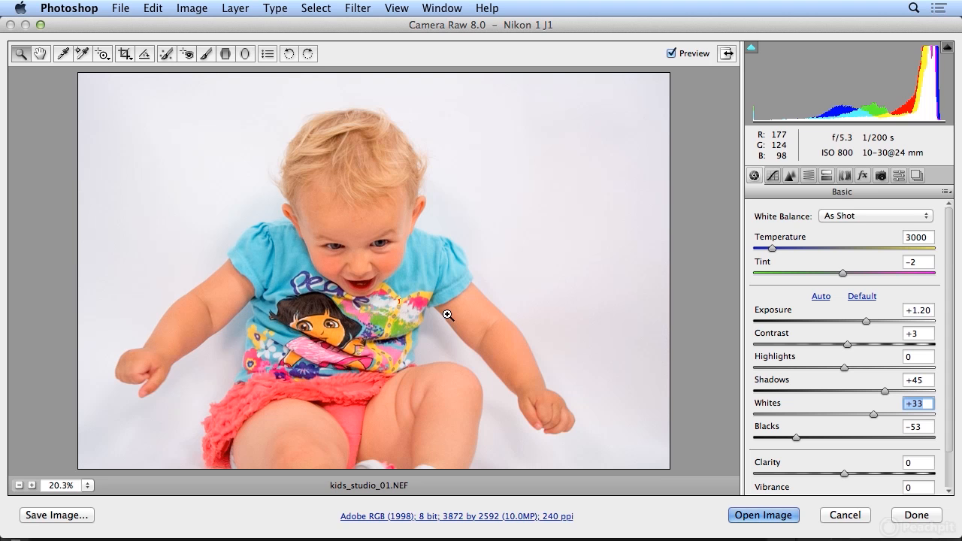
mouse_move(844, 368)
left_mouse_down()
mouse_move(926, 371)
mouse_move(783, 374)
mouse_move(846, 368)
left_mouse_up()
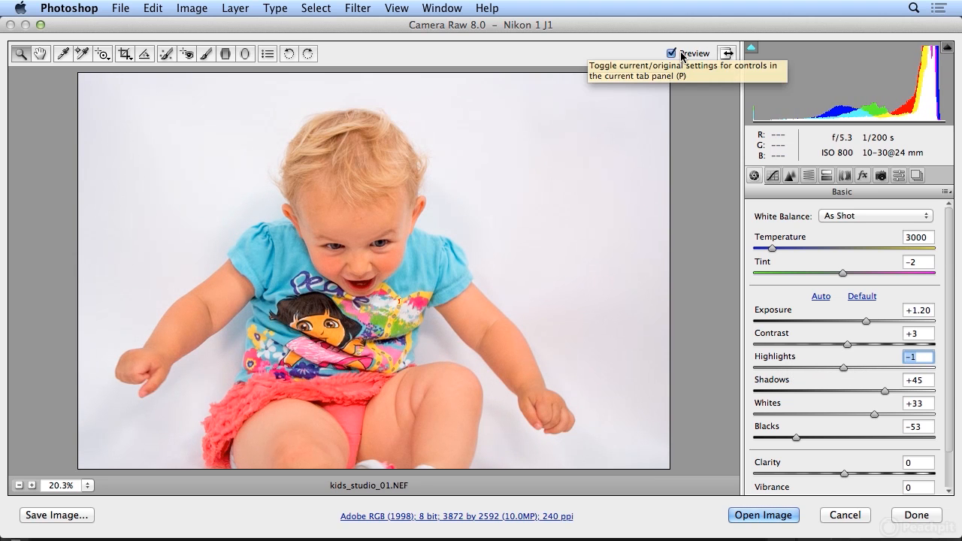
left_click(682, 54)
left_click(682, 55)
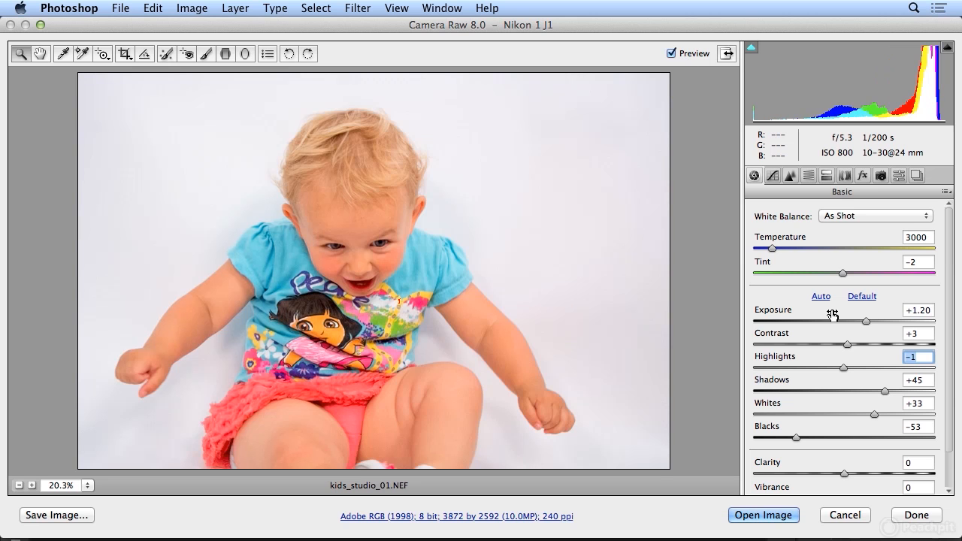
Try Vibrance at +13 and at +33, resetting it to 0 after each trial
scroll(836, 342, "down", 2)
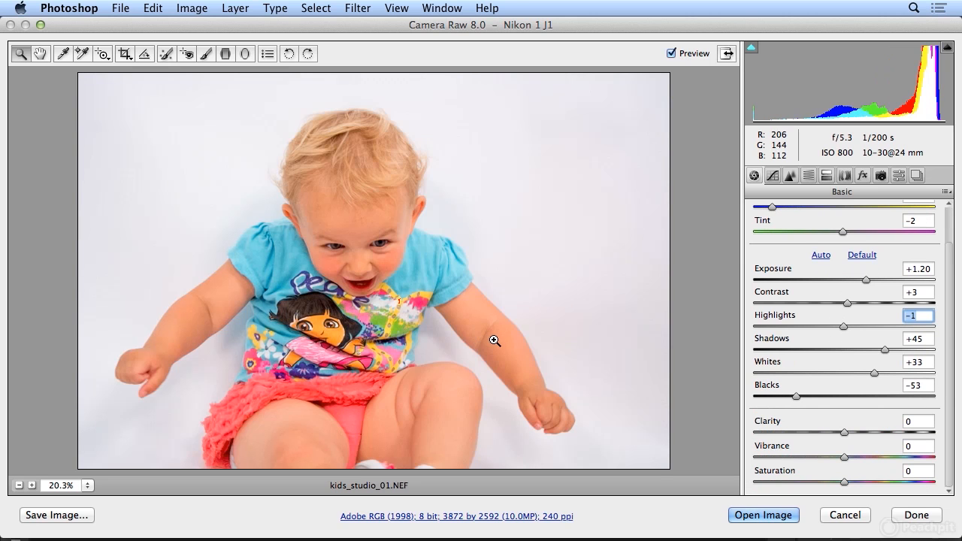
mouse_move(844, 458)
left_mouse_down()
mouse_move(917, 456)
mouse_move(841, 455)
mouse_move(855, 455)
left_mouse_up()
left_click(686, 55)
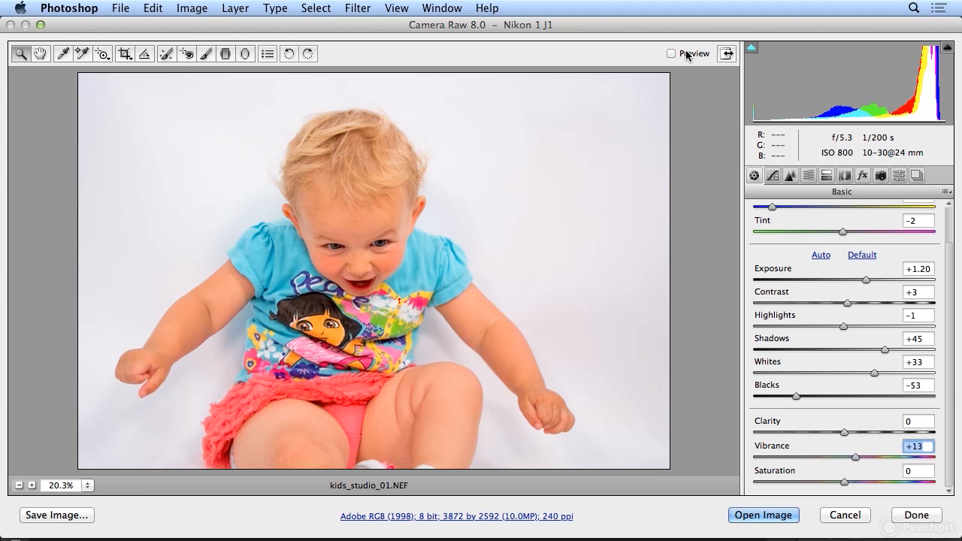
left_click(686, 54)
double_click(855, 457)
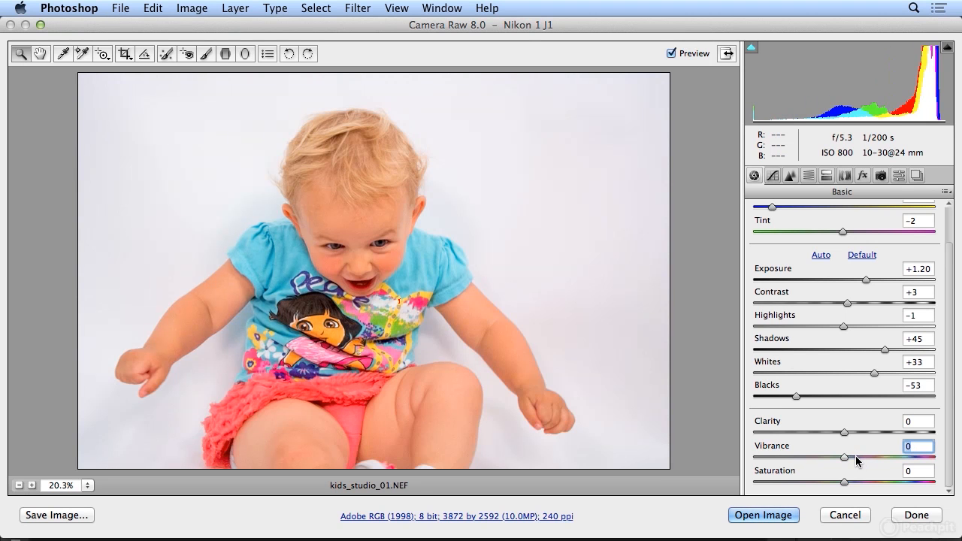
left_click_drag(844, 457, 876, 458)
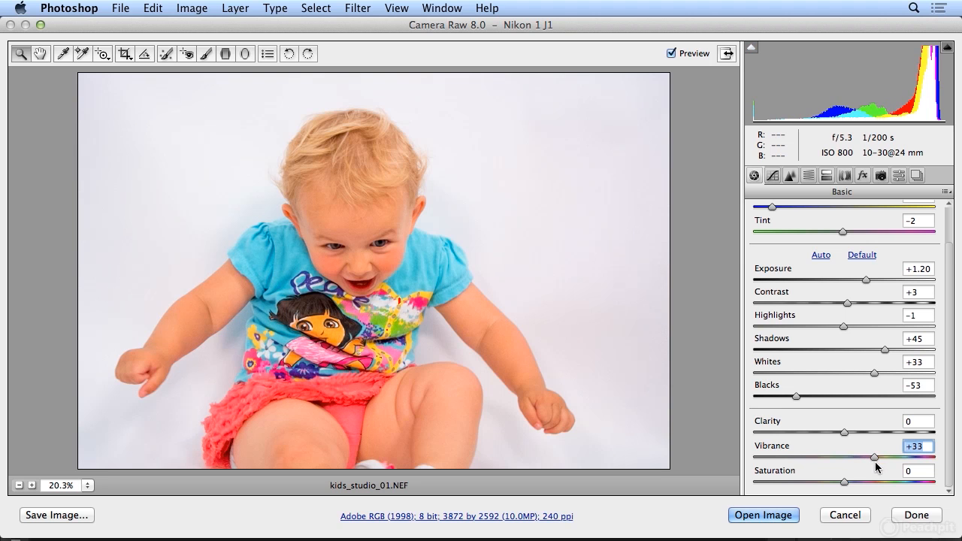
double_click(875, 457)
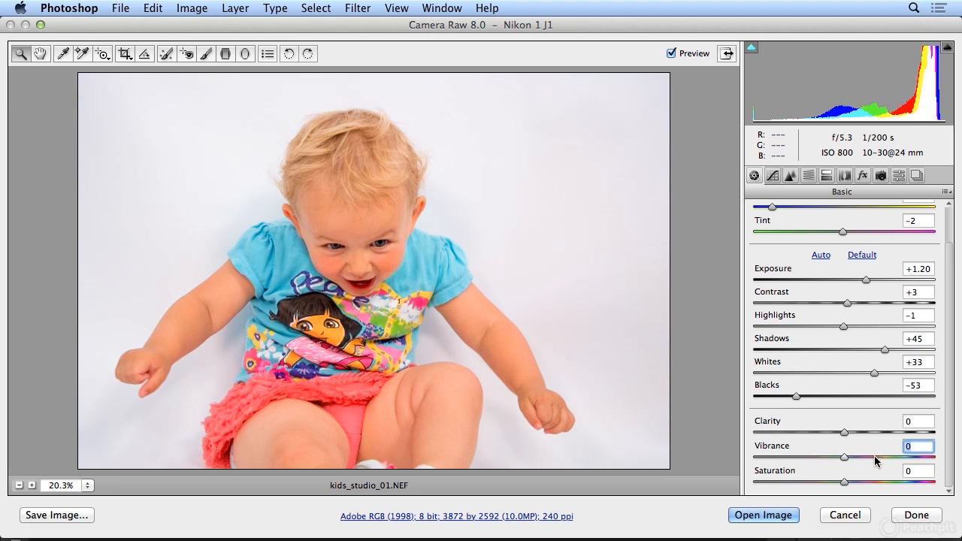
Set Vibrance to +28 and Clarity to +12, and accept the raw adjustments without opening the image
left_click_drag(844, 457, 870, 460)
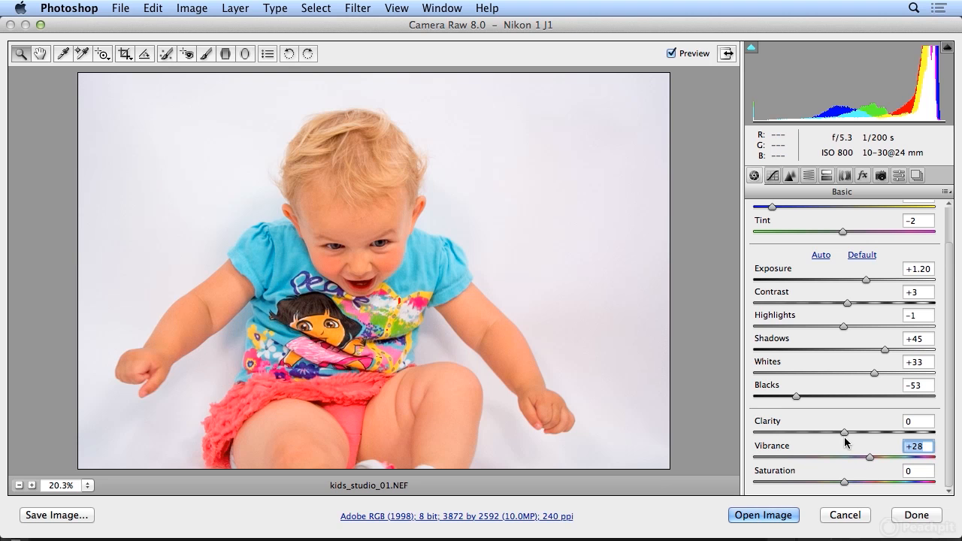
mouse_move(844, 432)
left_mouse_down()
mouse_move(922, 440)
mouse_move(832, 444)
mouse_move(870, 436)
mouse_move(854, 432)
left_mouse_up()
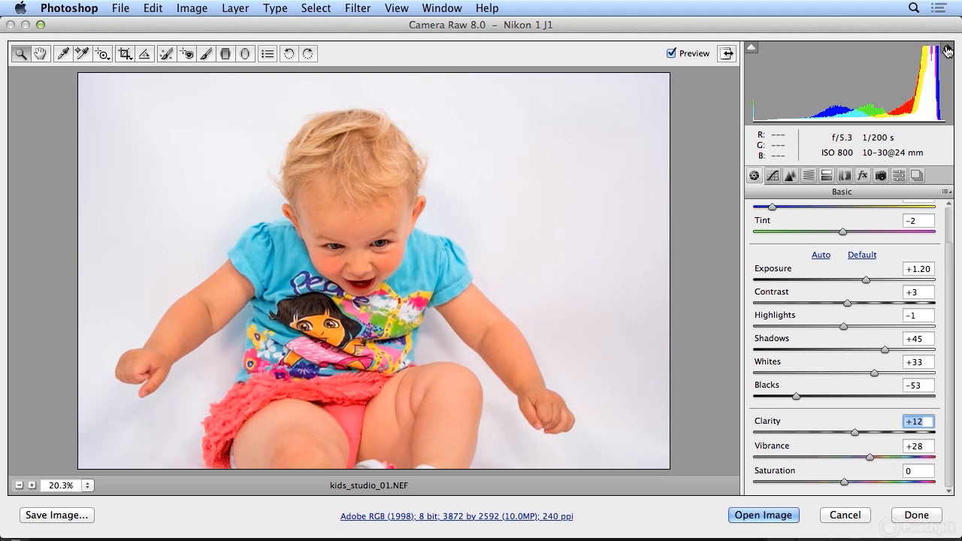
left_click(895, 516)
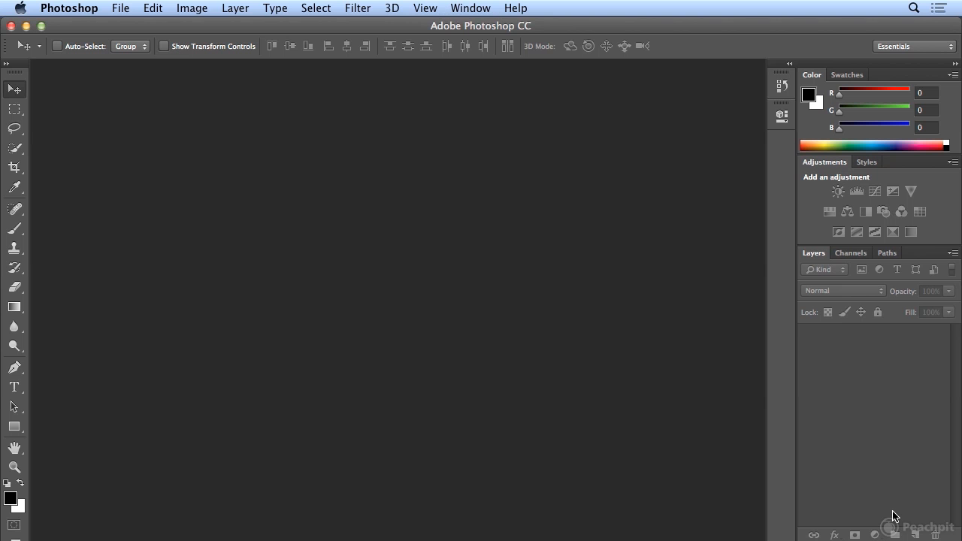
Switch to Adobe Bridge and preview the unedited kids_studio_02.NEF and kids_studio_04.NEF
left_click(121, 8)
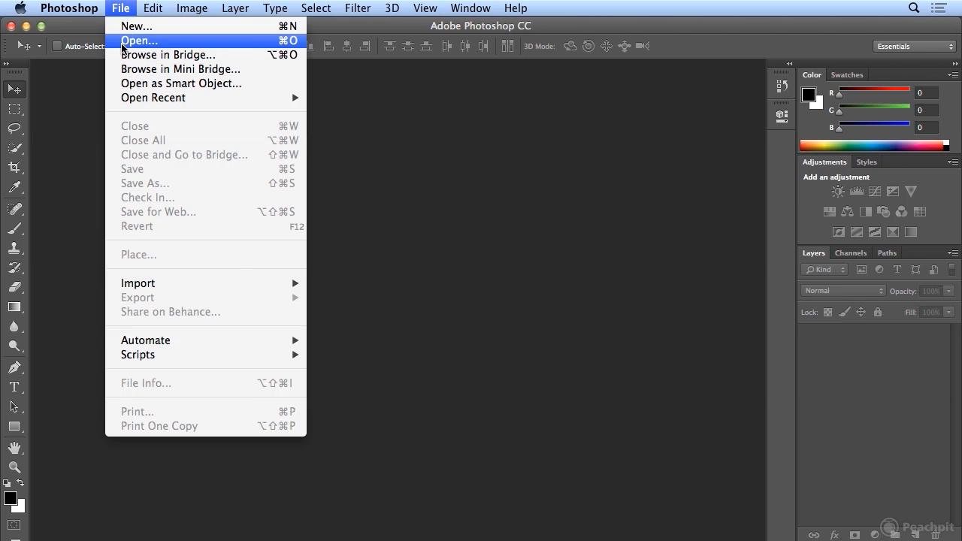
left_click(123, 54)
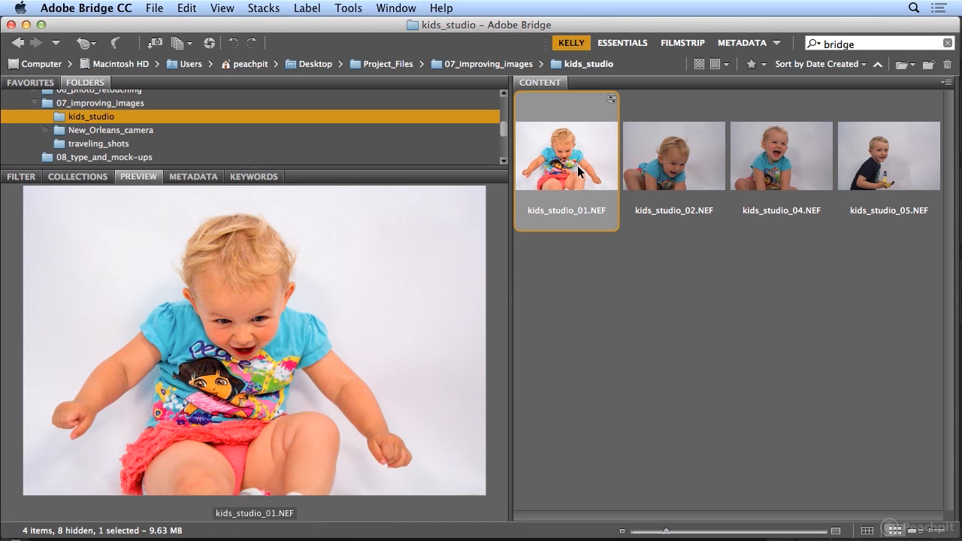
left_click(713, 176)
left_click(769, 174)
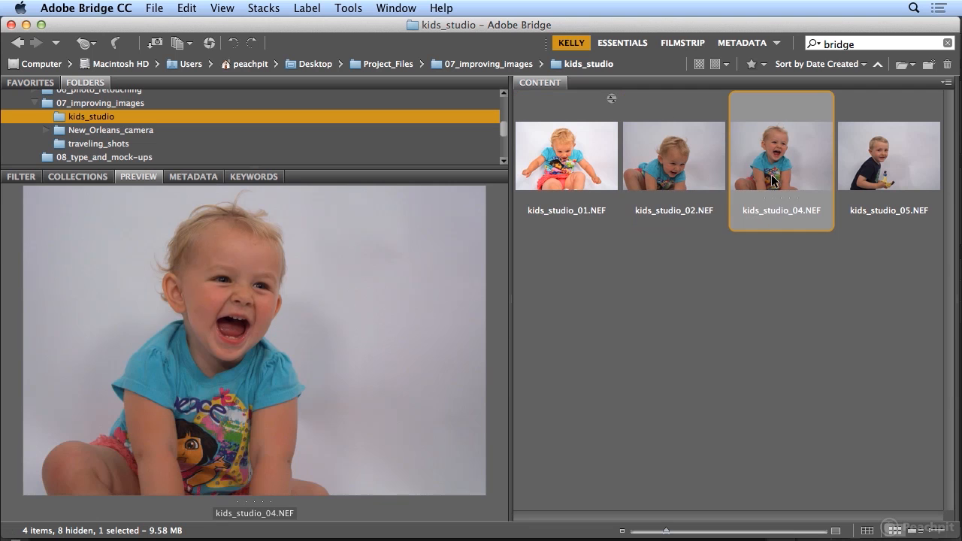
left_click(645, 173)
Copy the Camera Raw settings from kids_studio_01.NEF
left_click(589, 176)
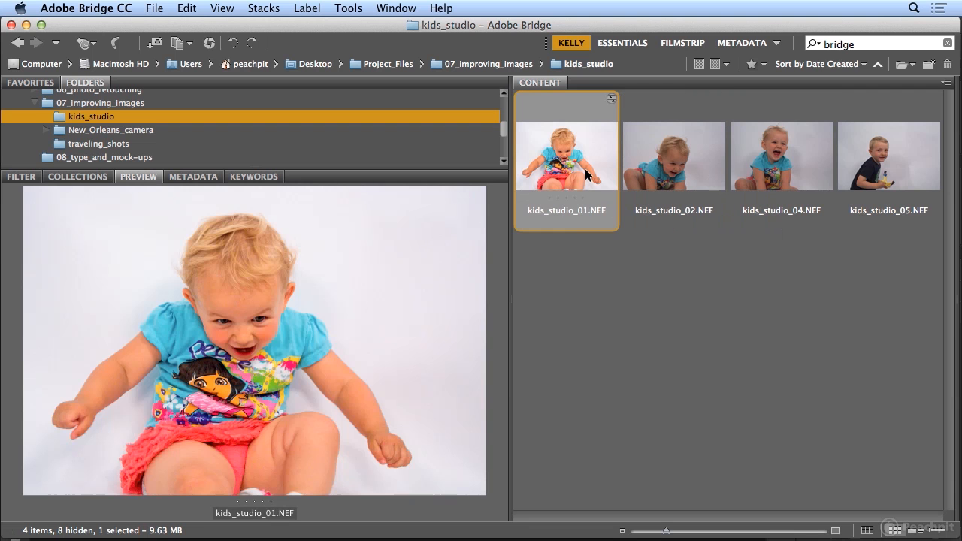
left_click(188, 9)
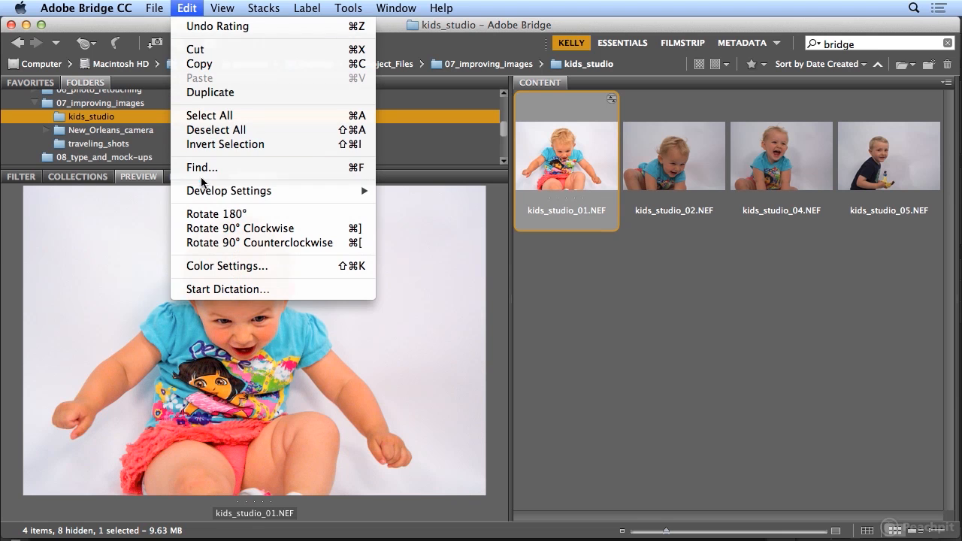
mouse_move(211, 194)
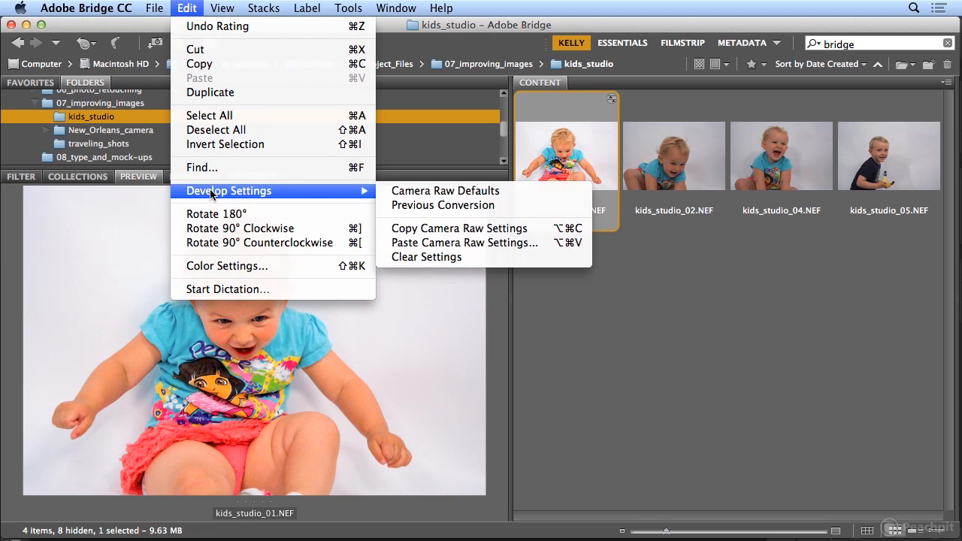
left_click(395, 229)
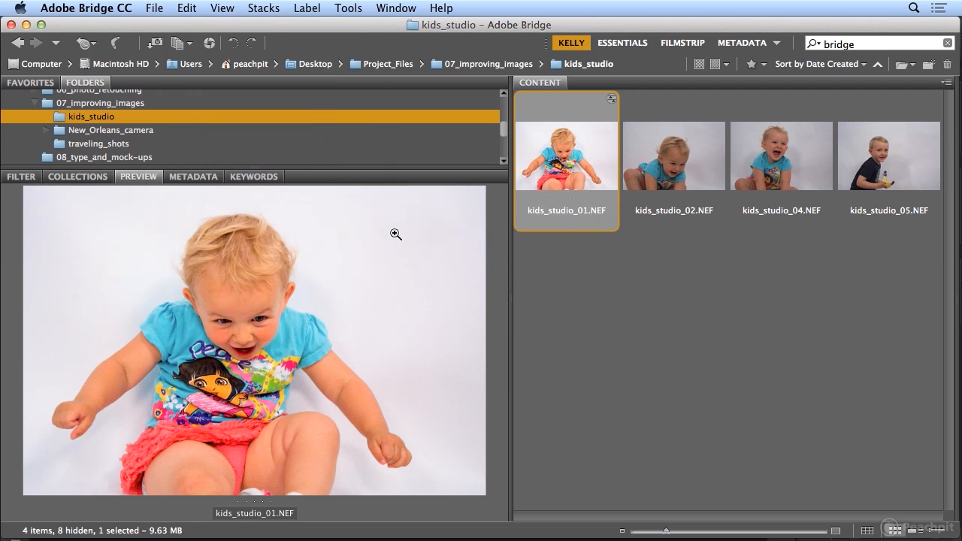
Paste the copied Camera Raw settings onto kids_studio_02.NEF, kids_studio_04.NEF and kids_studio_05.NEF, keeping the default selection of settings
left_click(675, 167)
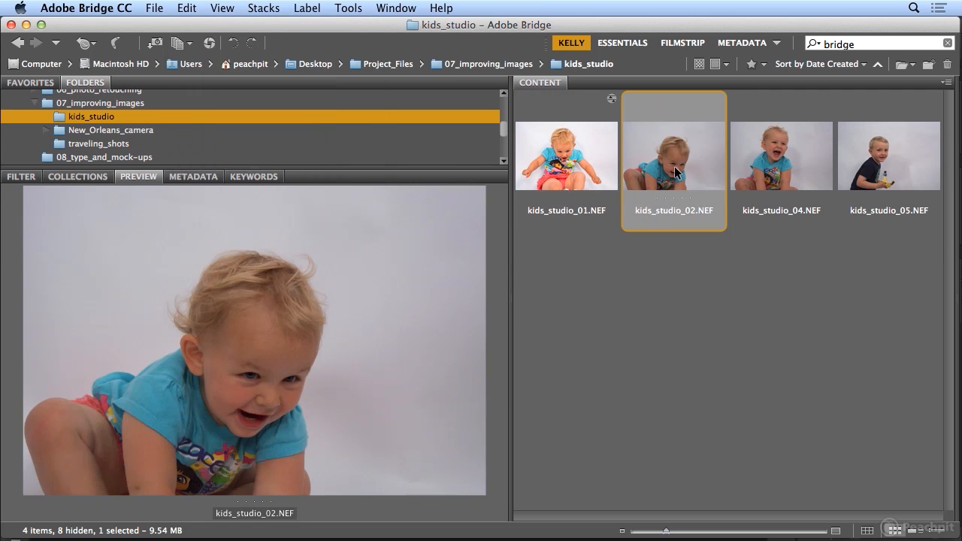
left_click(878, 183, "shift")
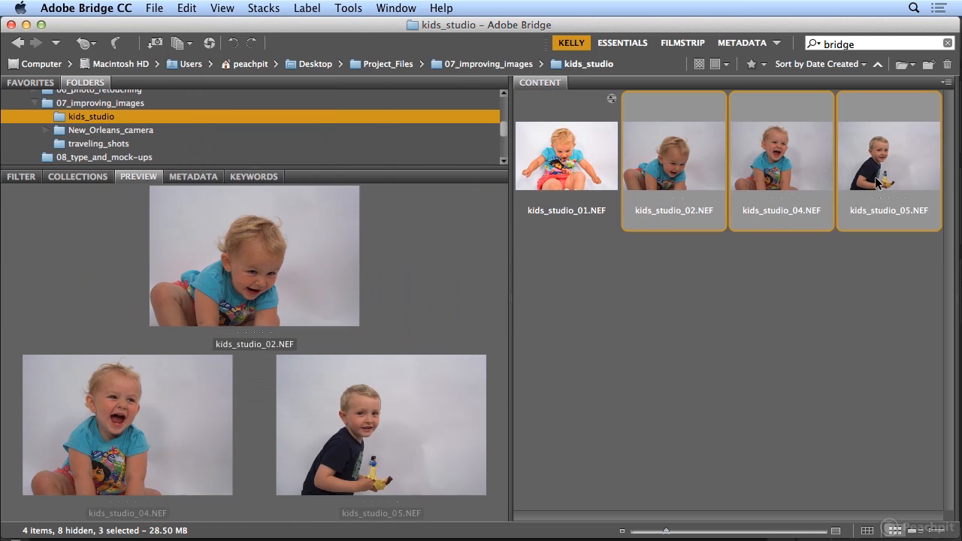
left_click(184, 8)
mouse_move(254, 194)
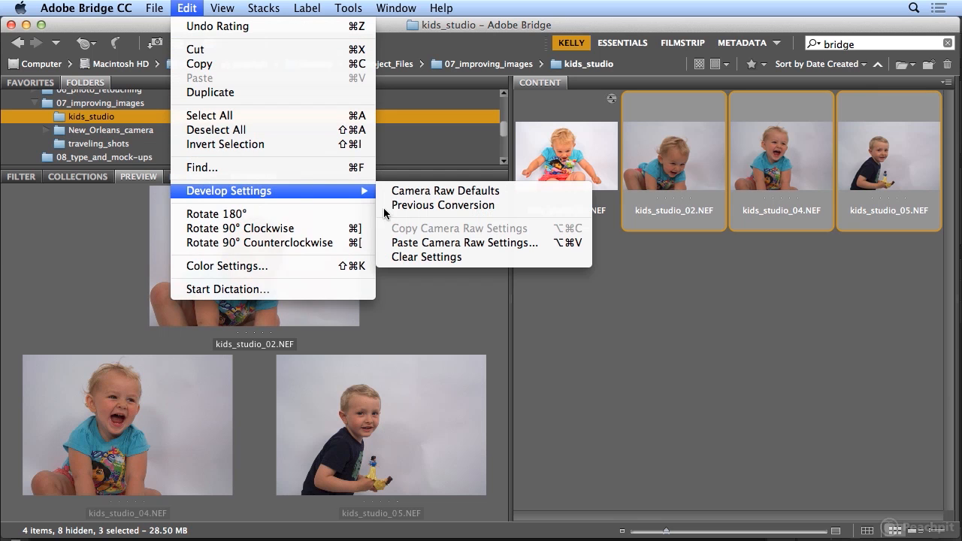
left_click(432, 243)
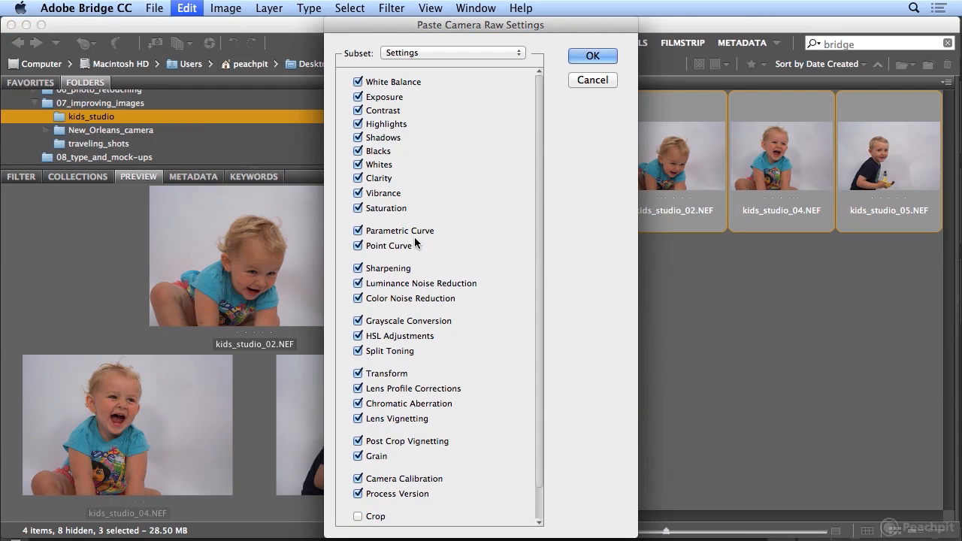
left_click(580, 54)
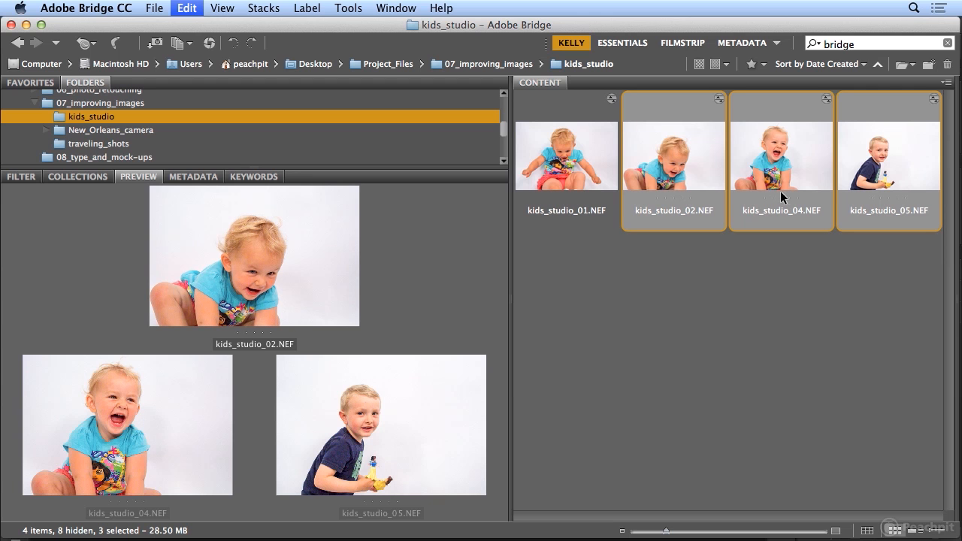
Open kids_studio_05.NEF in Camera Raw, set its Exposure to +0.65 and Blacks to -23, and accept the adjustments
left_click(883, 164)
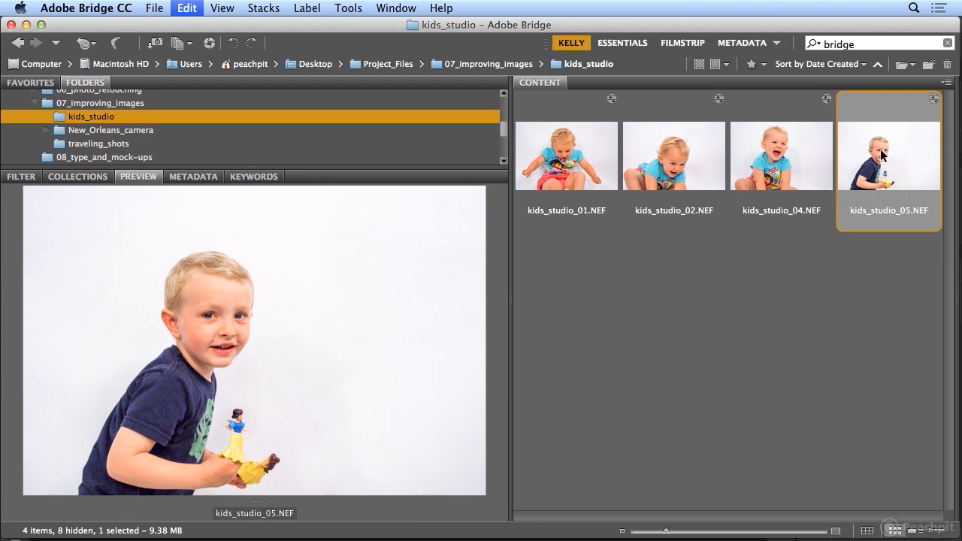
double_click(880, 155)
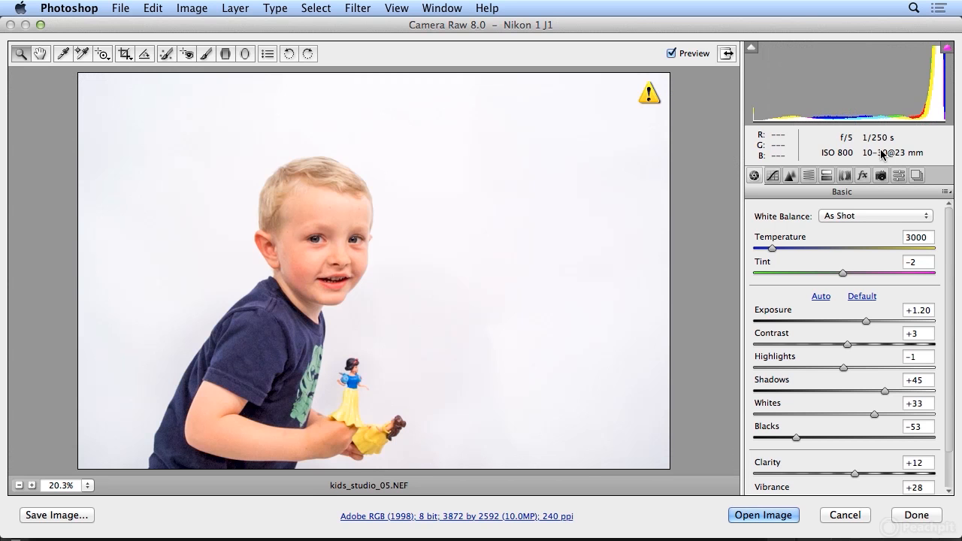
left_click_drag(867, 320, 858, 320)
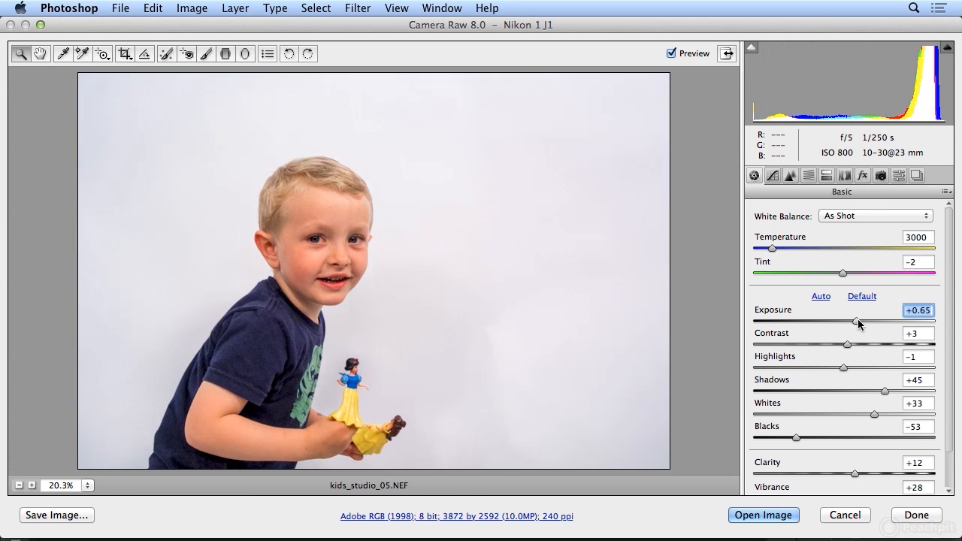
left_click_drag(801, 438, 827, 436)
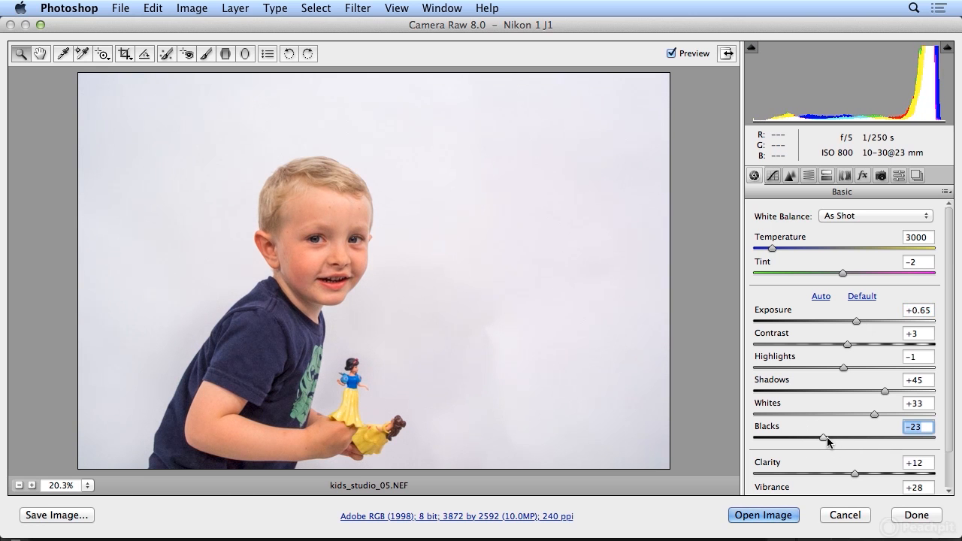
left_click(916, 517)
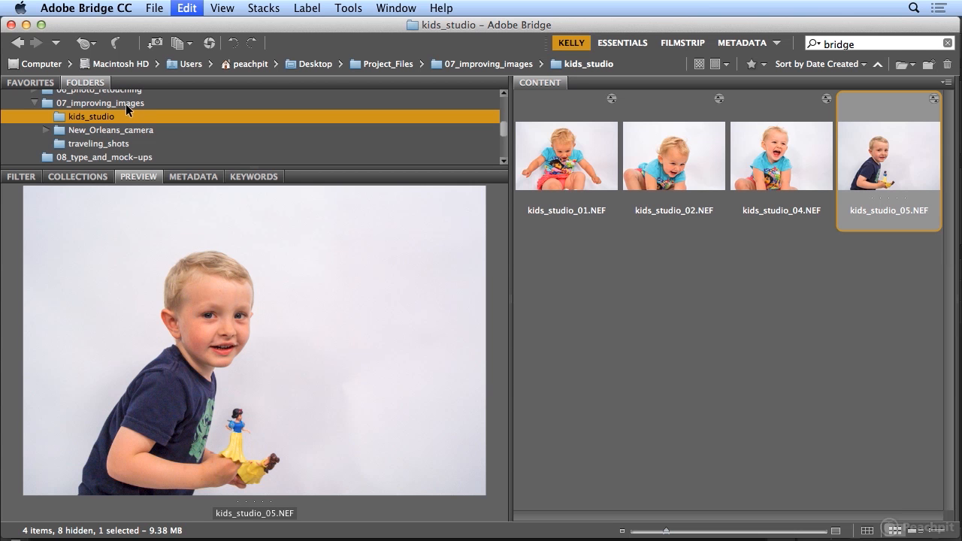
Open DSCN2208.JPG from the 07_improving_images folder in Camera Raw instead of as a regular Photoshop document
left_click(98, 104)
left_click(546, 188)
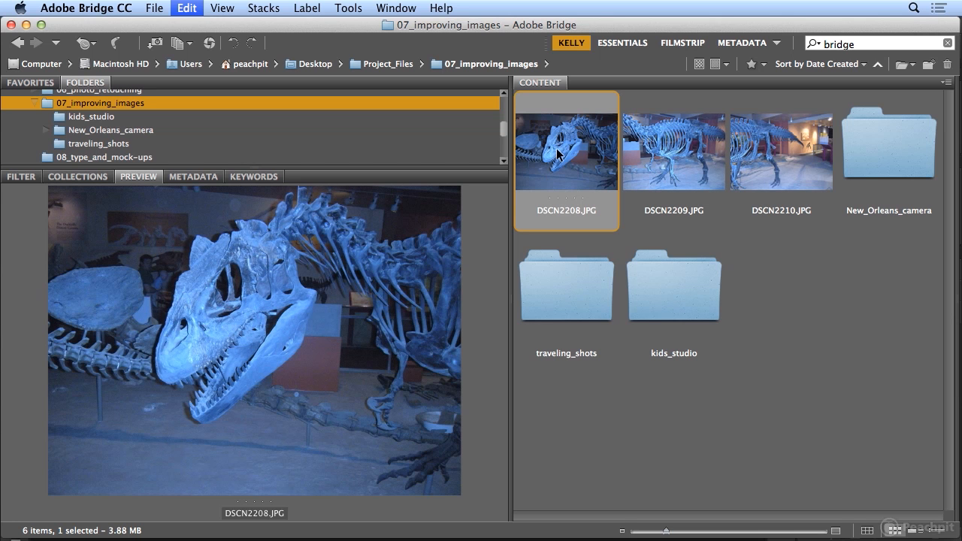
double_click(557, 154)
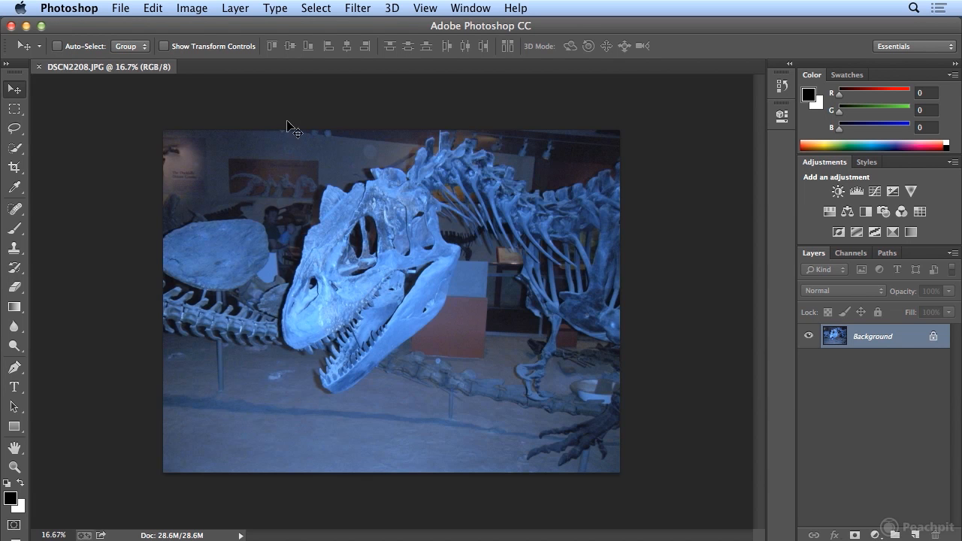
left_click(39, 67)
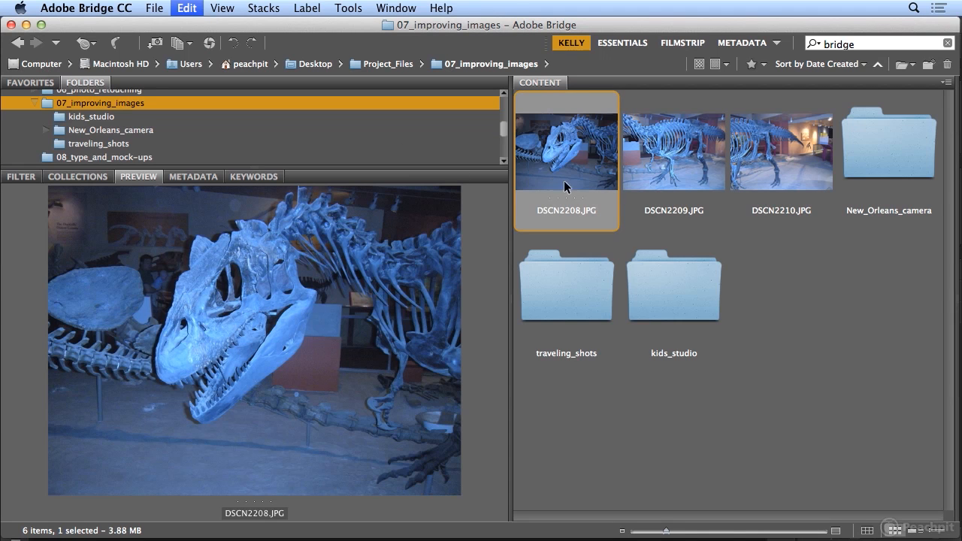
left_click(157, 9)
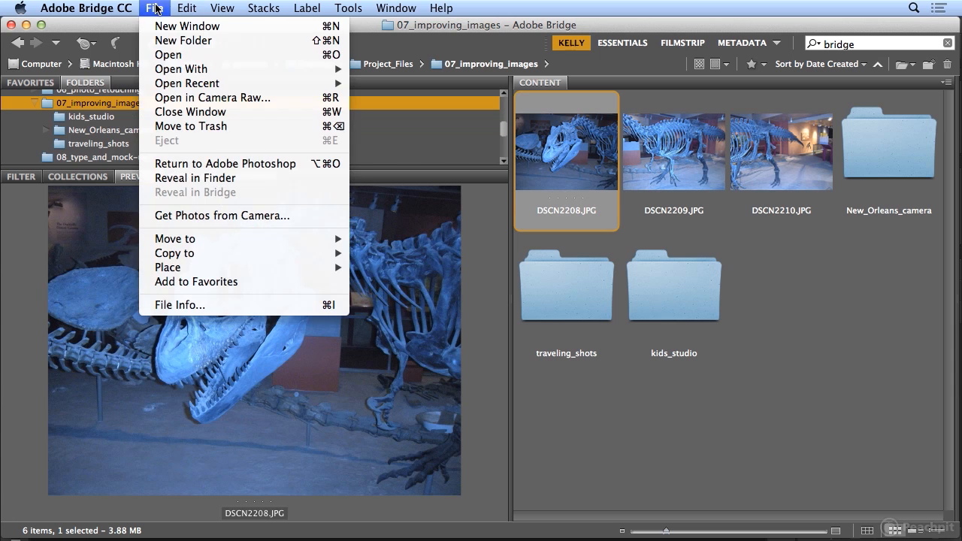
left_click(188, 98)
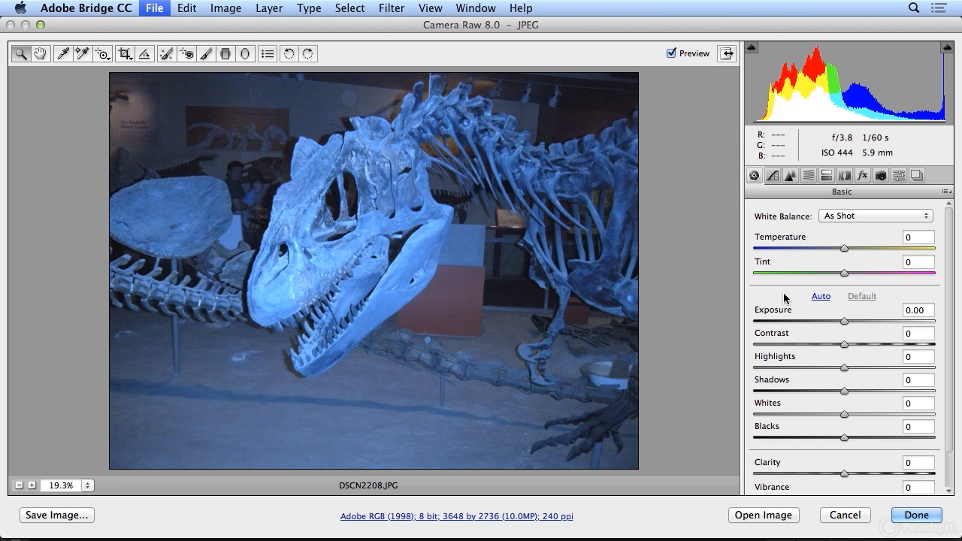
Correct the blue cast by setting Temperature to +52 and Tint to +14, comparing against the unadjusted photo
left_click_drag(846, 253, 891, 256)
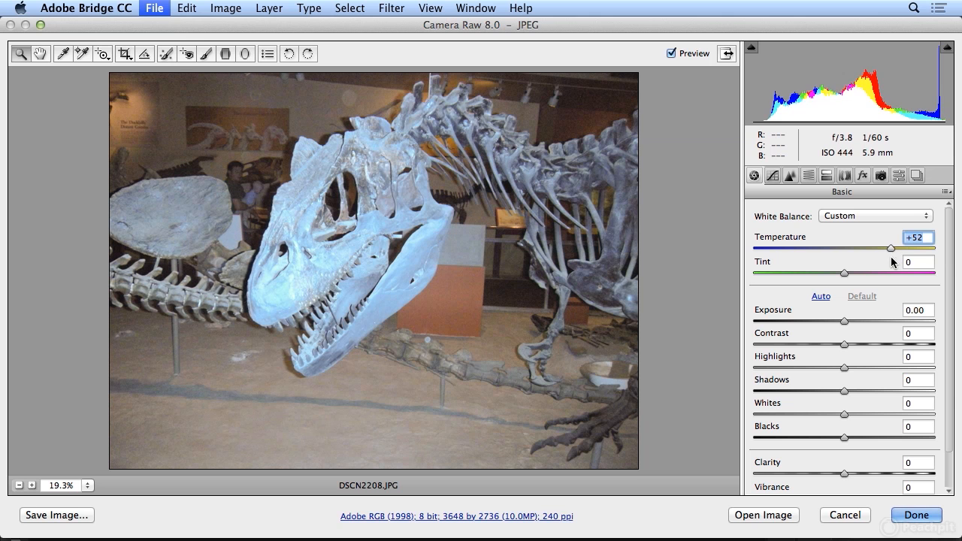
left_click(673, 52)
left_click(672, 52)
left_click(673, 52)
left_click(672, 52)
left_click_drag(844, 274, 859, 274)
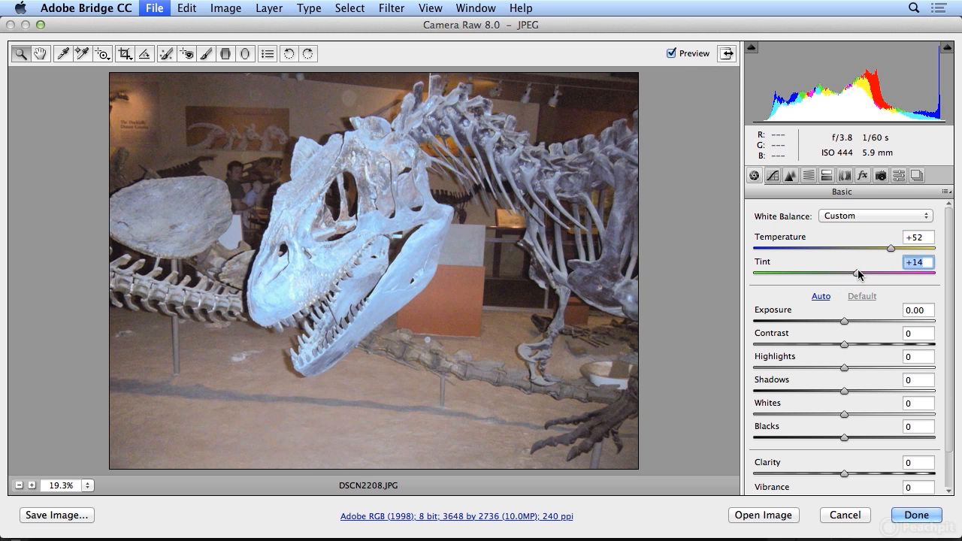
left_click(675, 54)
left_click(675, 54)
Set the tones to Exposure -0.65, Blacks -36, Shadows -72, Highlights +50 and Whites +42
mouse_move(845, 322)
left_mouse_down()
mouse_move(869, 319)
mouse_move(807, 318)
mouse_move(857, 323)
mouse_move(832, 320)
left_mouse_up()
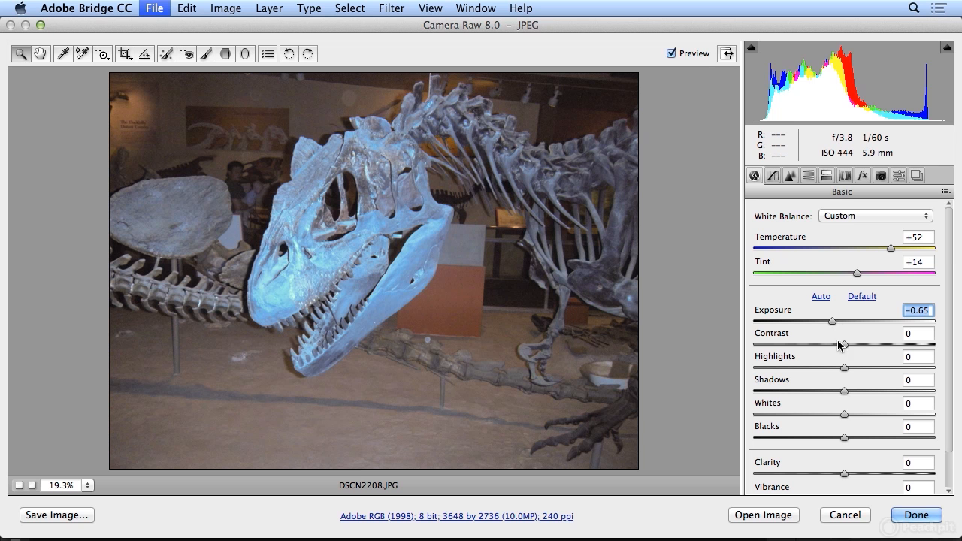
left_click_drag(843, 437, 811, 435)
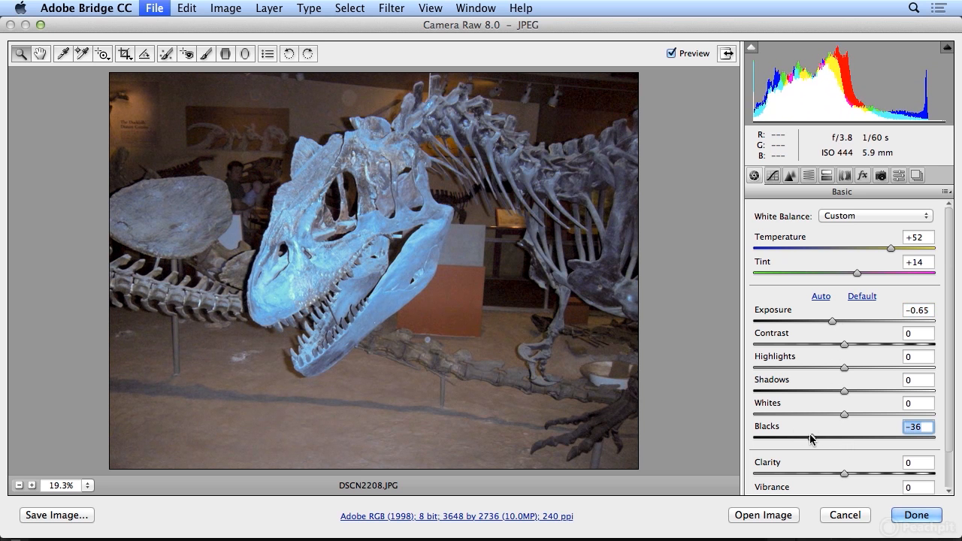
left_click_drag(844, 391, 780, 401)
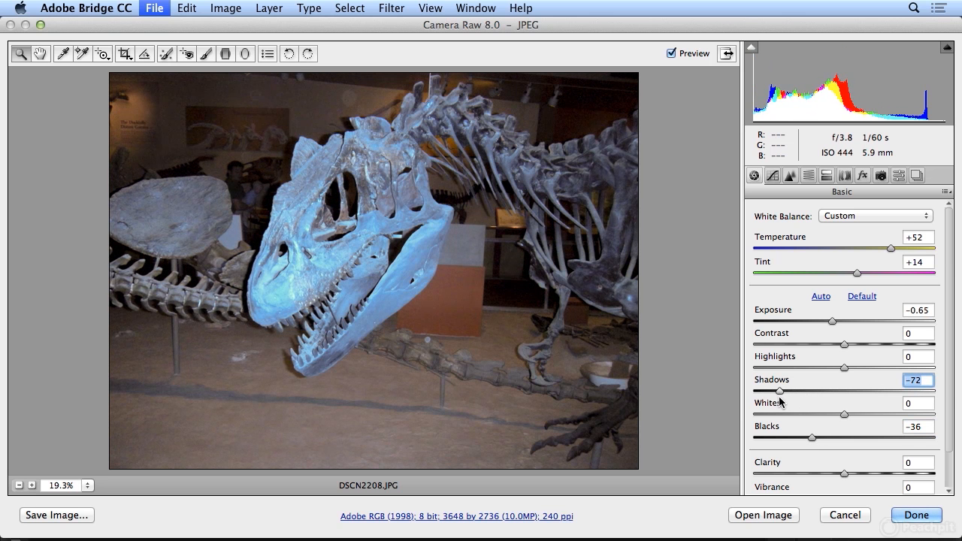
left_click_drag(847, 367, 890, 369)
left_click_drag(846, 414, 881, 413)
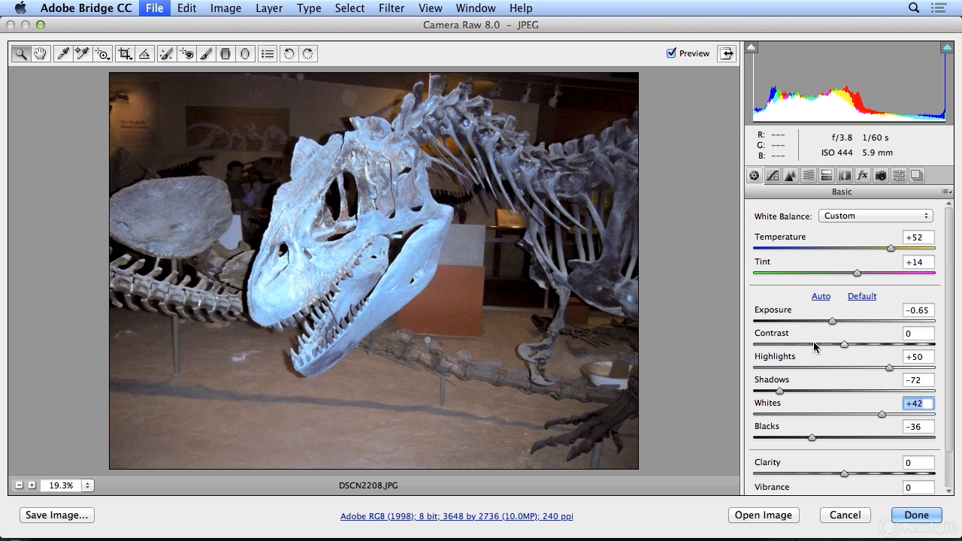
Check the highlight clipping overlay and reduce the clipping with Highlights at -36 and Exposure at -0.35
left_click(946, 48)
left_click(946, 49)
left_click(946, 49)
left_click_drag(886, 366, 817, 369)
left_click_drag(834, 321, 837, 324)
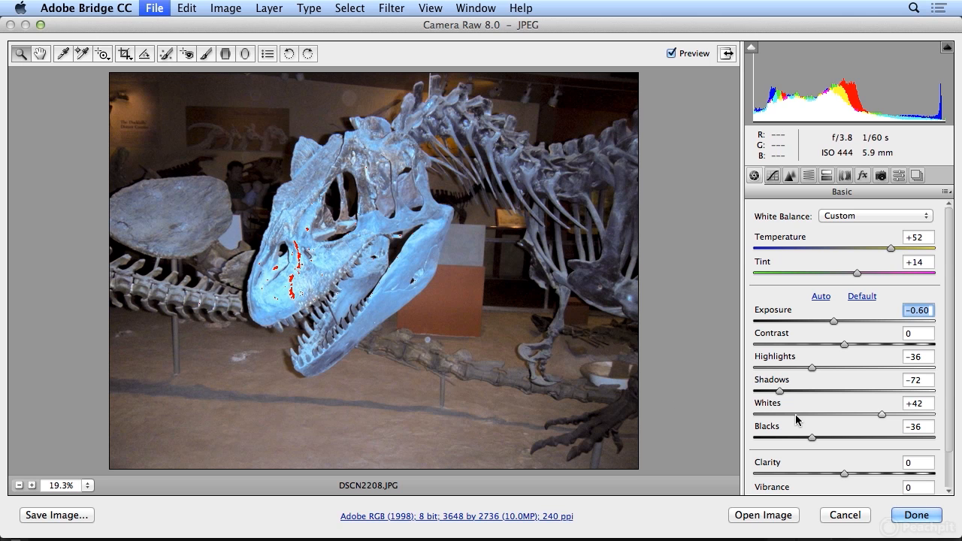
left_click_drag(838, 322, 843, 321)
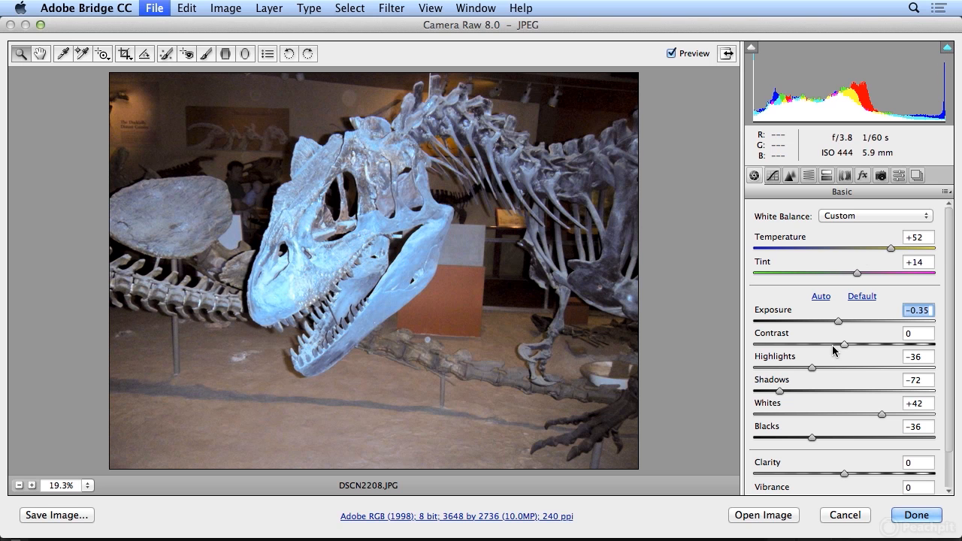
Set Clarity to +23 and Vibrance to +8, warm the Temperature slightly, and accept the adjustments after a before/after comparison
left_click_drag(844, 474, 866, 469)
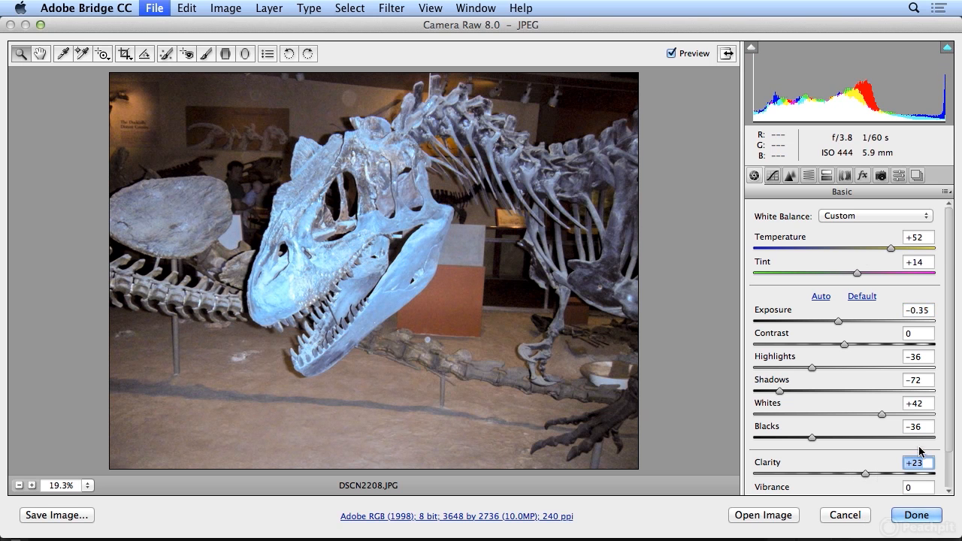
left_click_drag(948, 438, 947, 476)
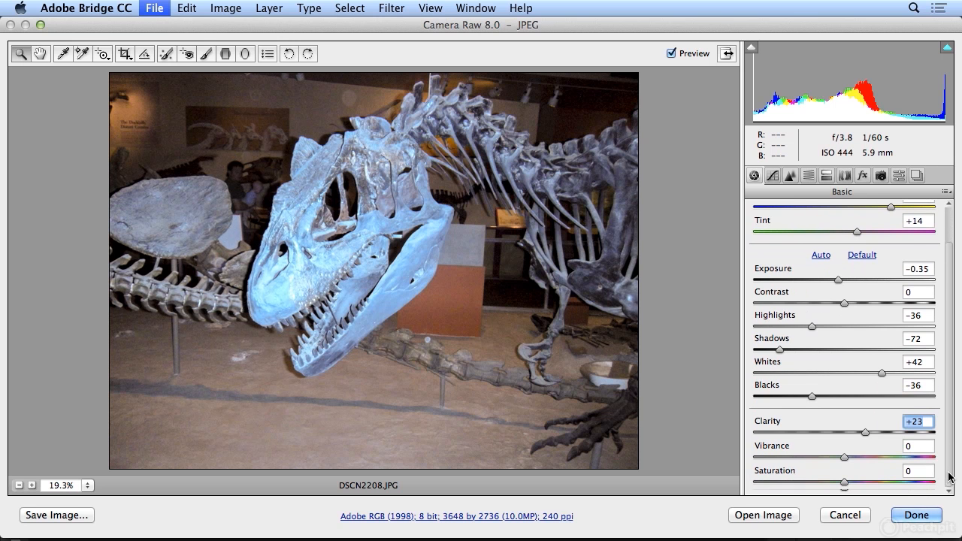
mouse_move(846, 458)
left_mouse_down()
mouse_move(887, 457)
mouse_move(847, 460)
left_mouse_up()
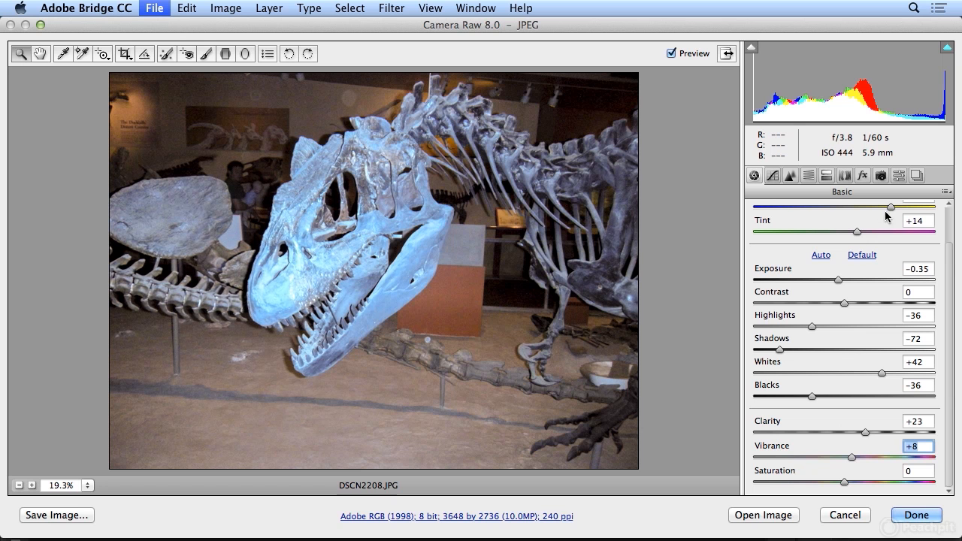
left_click_drag(891, 207, 894, 209)
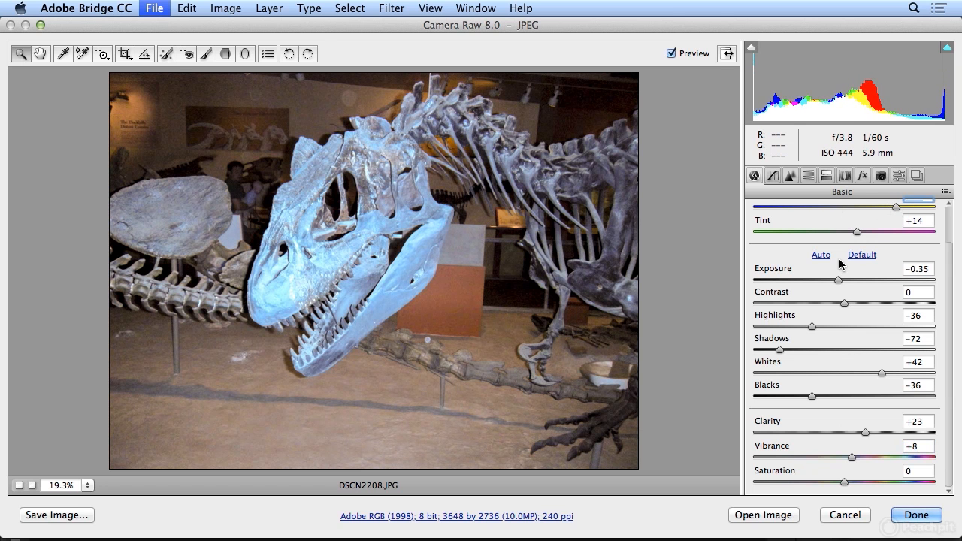
left_click(671, 53)
left_click(671, 53)
left_click(920, 517)
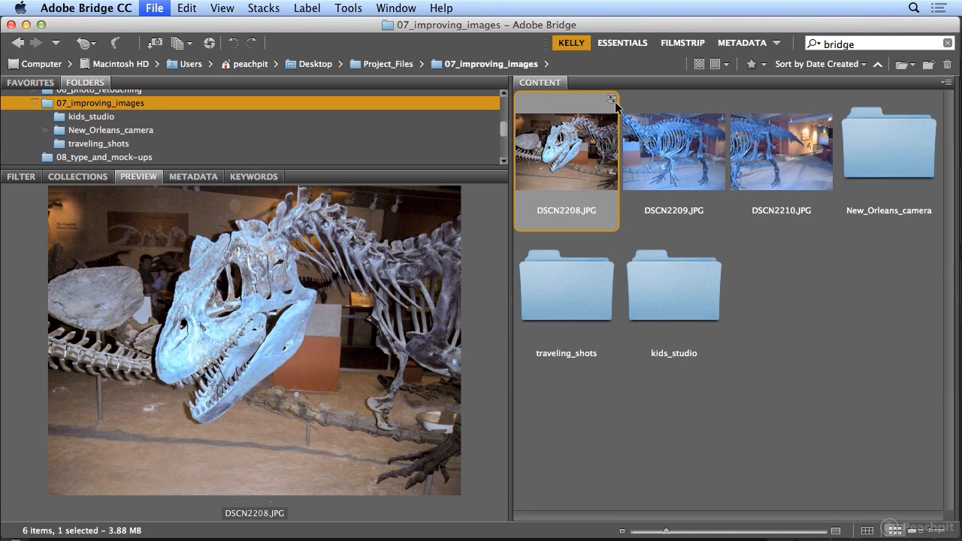
Copy the Camera Raw settings from DSCN2208.JPG
left_click(187, 8)
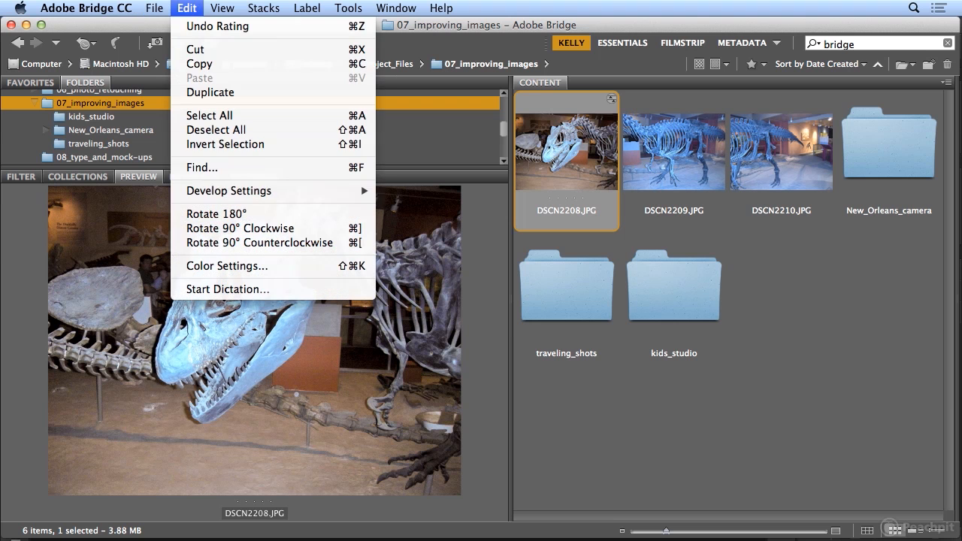
mouse_move(242, 199)
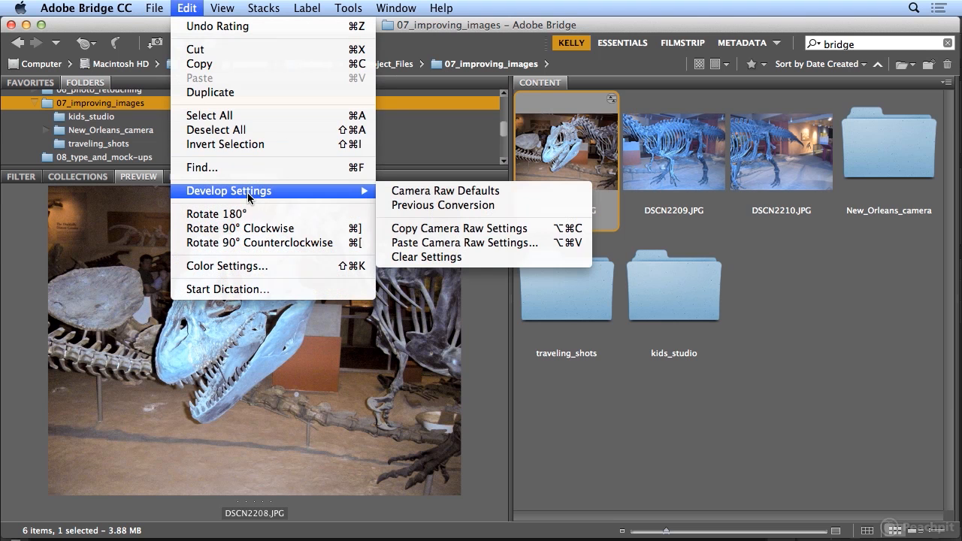
left_click(448, 229)
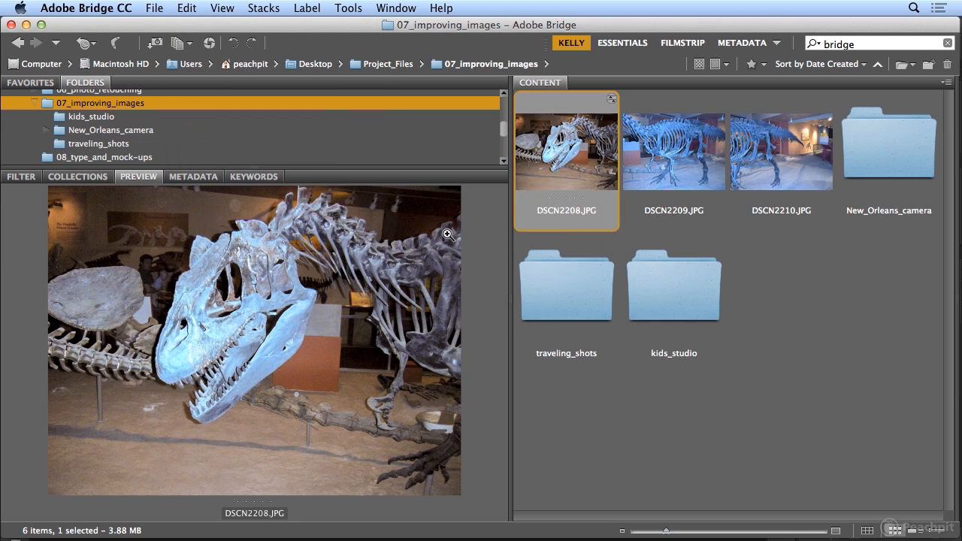
Paste the copied Camera Raw settings onto DSCN2209.JPG and DSCN2210.JPG, keeping the default selection of settings
left_click(654, 191)
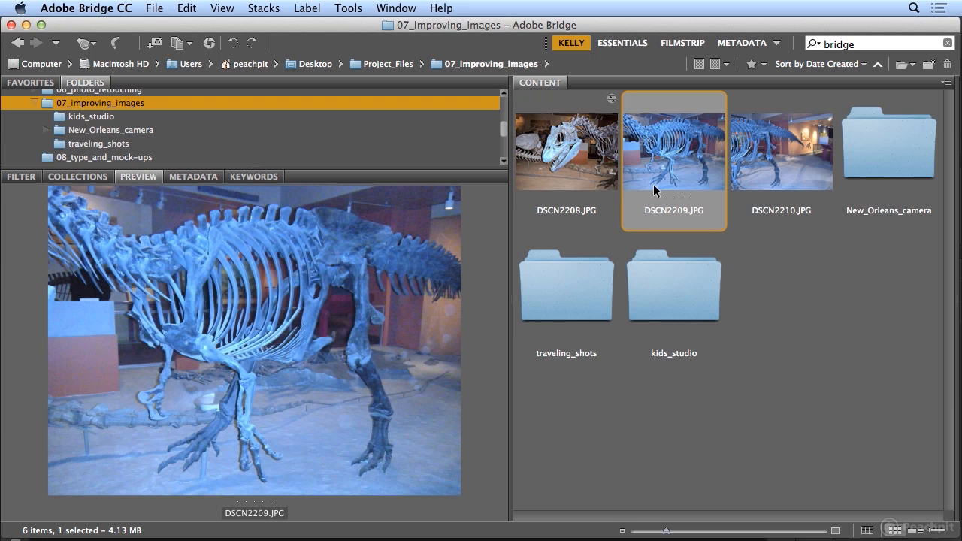
left_click(757, 179, "shift")
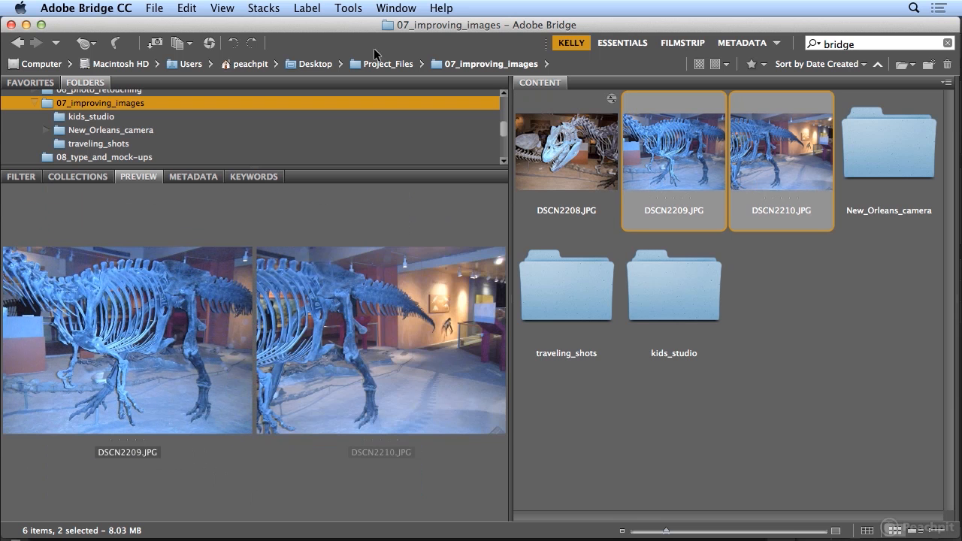
left_click(185, 8)
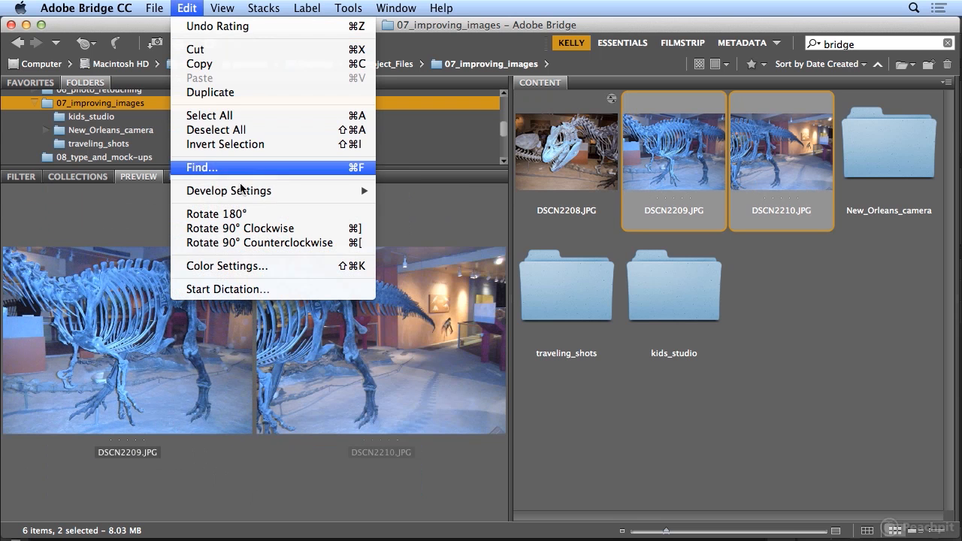
mouse_move(244, 194)
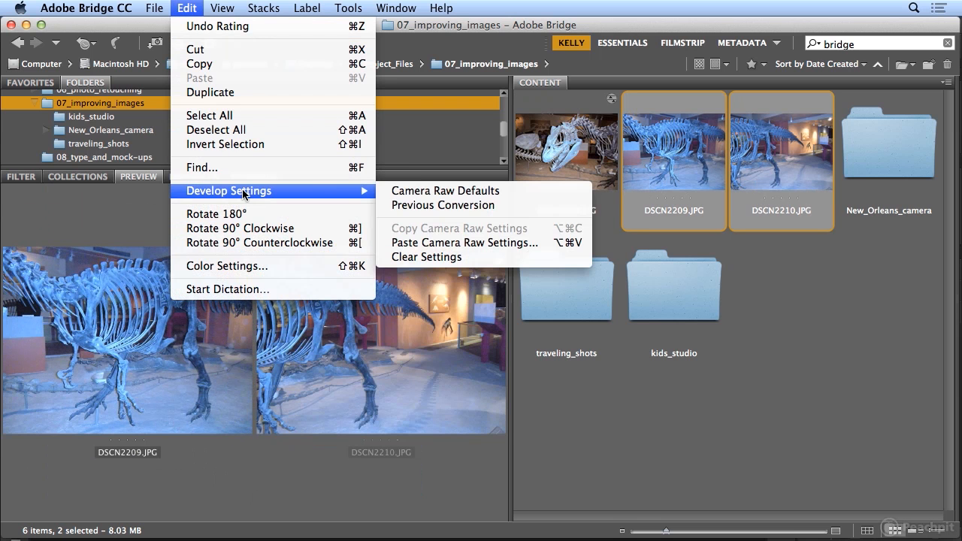
left_click(462, 245)
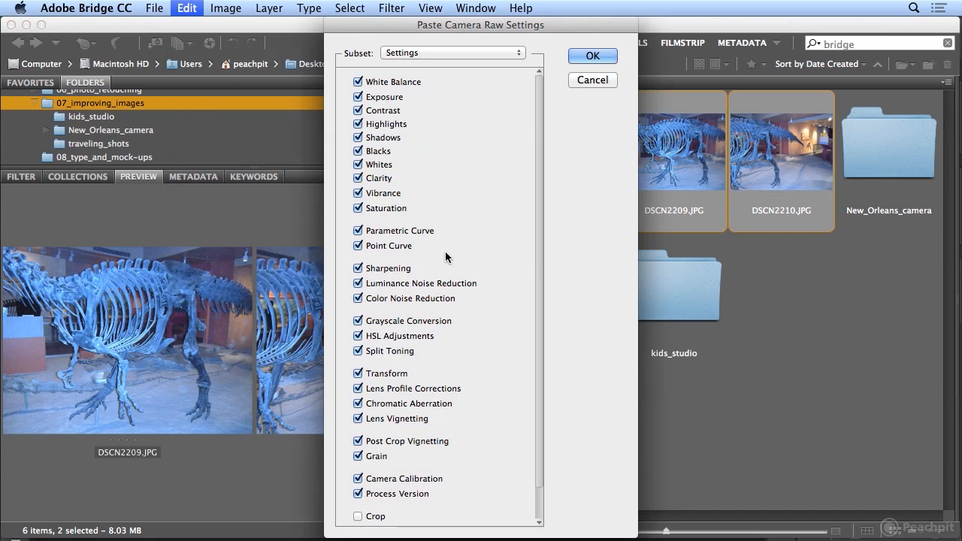
left_click(588, 54)
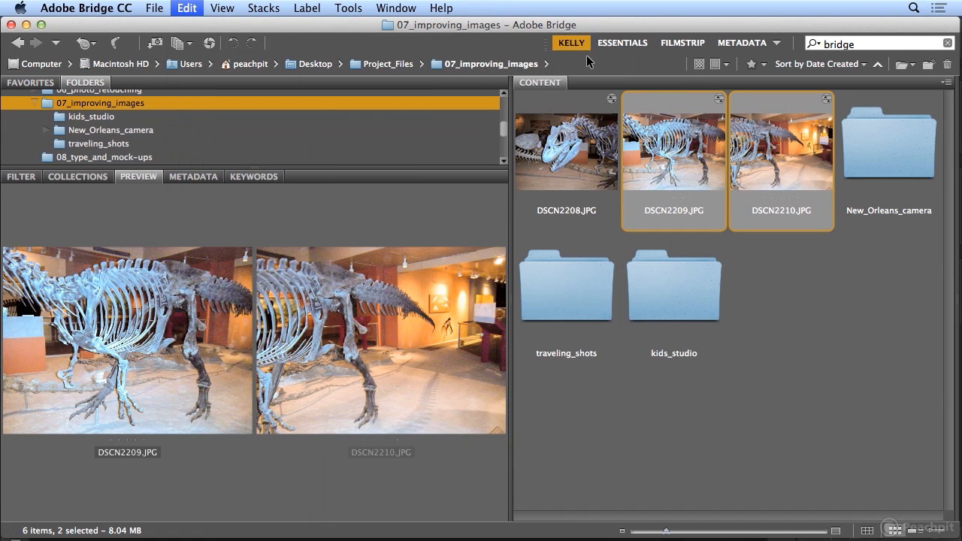
Merge DSCN2208.JPG, DSCN2209.JPG and DSCN2210.JPG into a panorama with Photomerge, using Auto layout and Blend Images Together
left_click(541, 141)
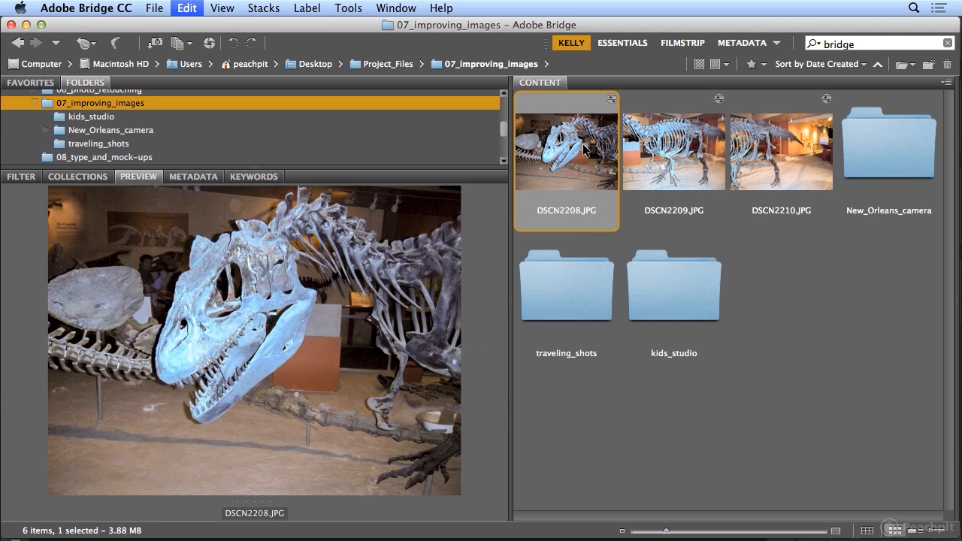
left_click(767, 158, "shift")
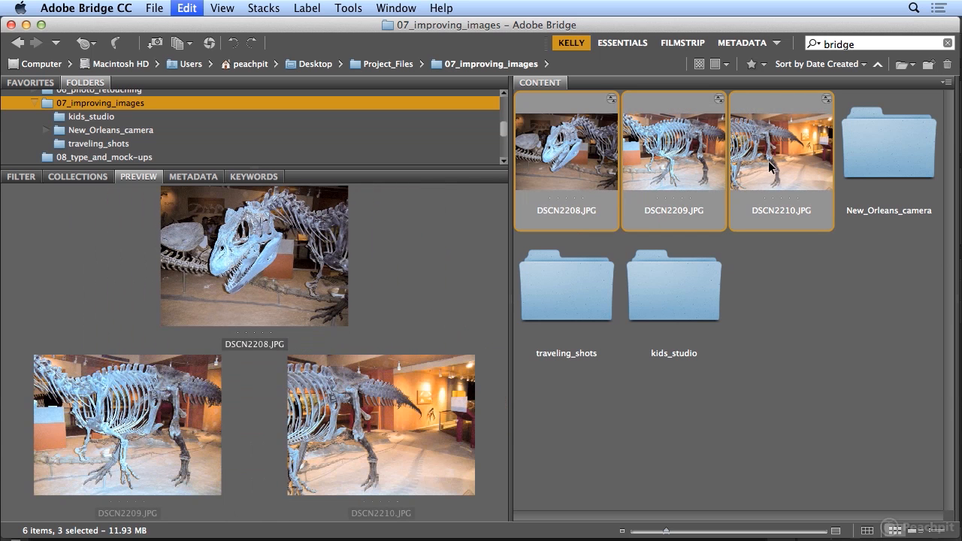
left_click(348, 8)
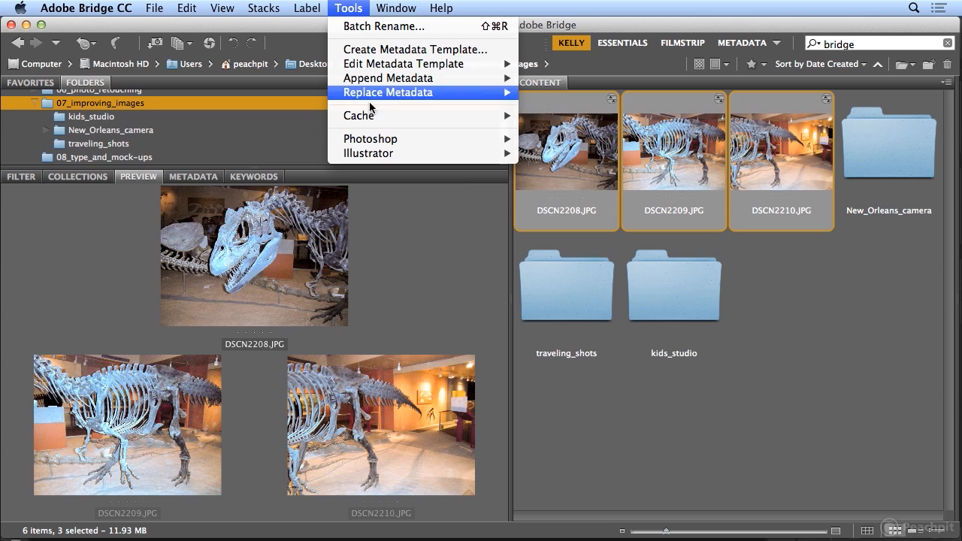
mouse_move(382, 140)
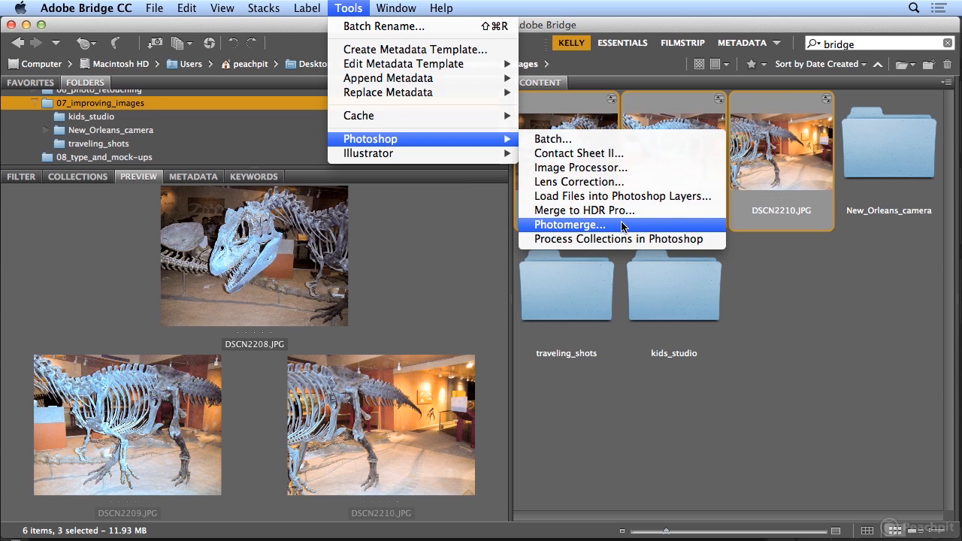
left_click(571, 225)
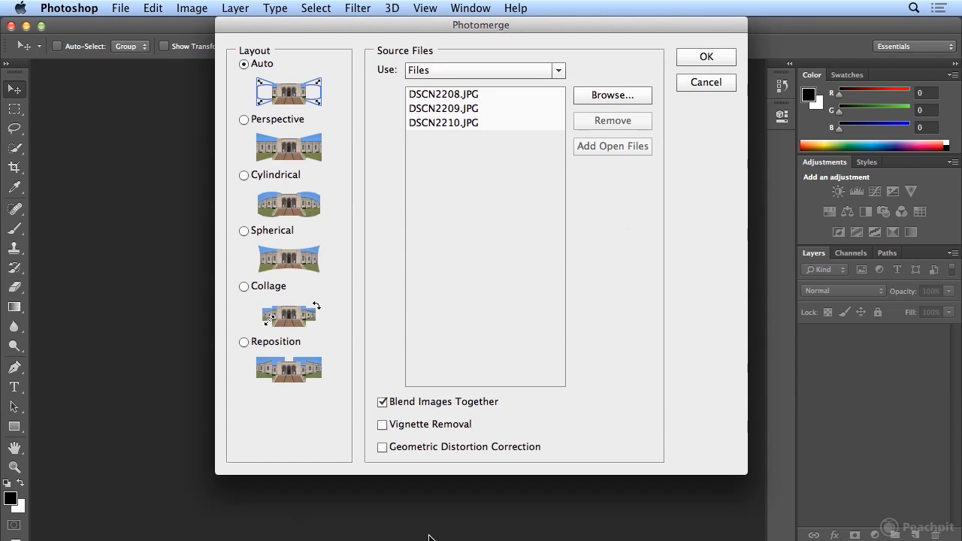
left_click(697, 60)
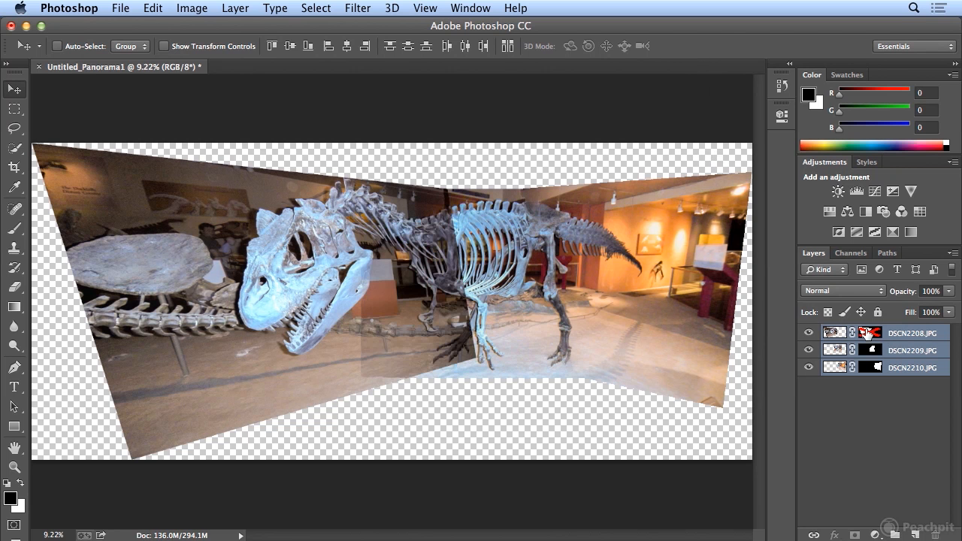
Inspect how the panorama is blended by temporarily disabling the layer masks of the three photo layers and re-enabling them
left_click(867, 352, "shift")
left_click(868, 353, "shift")
left_click(871, 369, "shift")
left_click(870, 368, "shift")
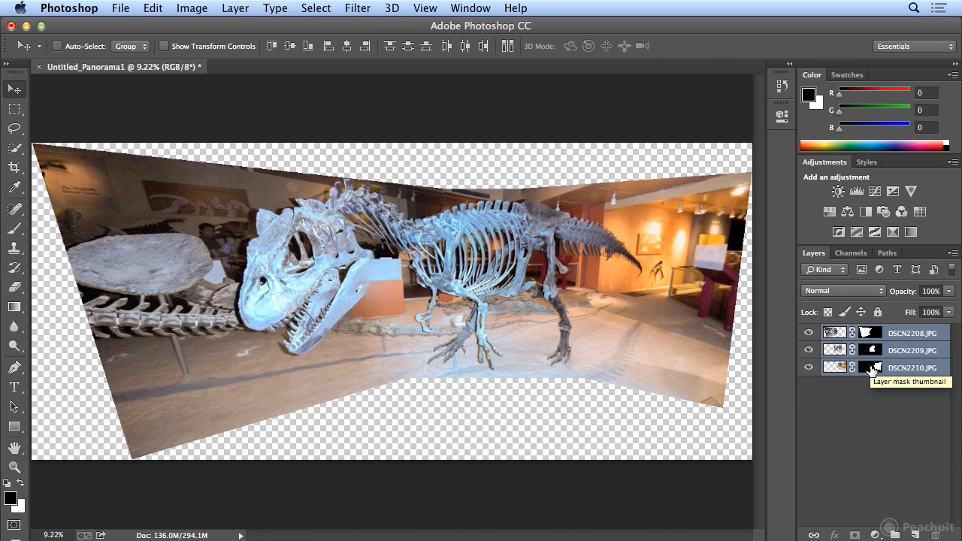
left_click(870, 368, "shift")
left_click(870, 368, "shift")
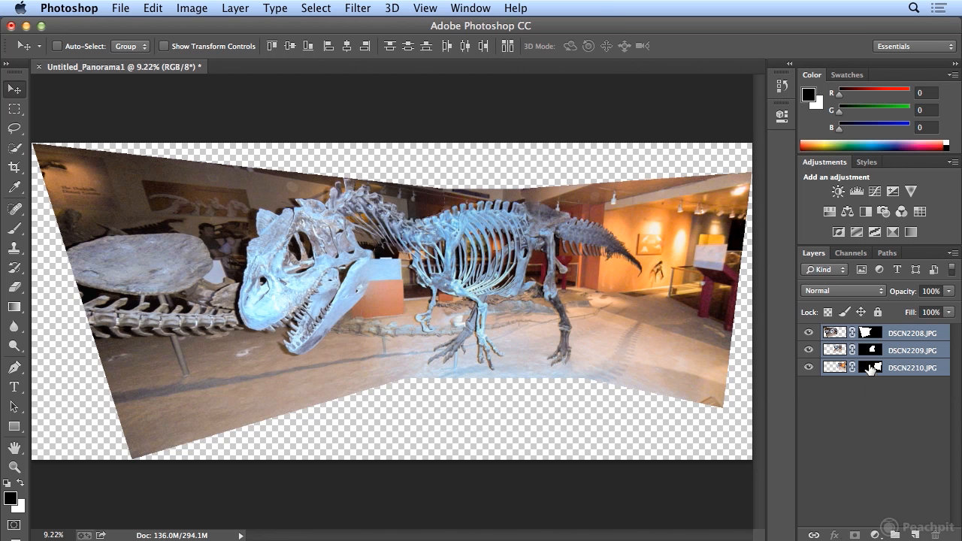
left_click(871, 350, "shift")
left_click(870, 350, "shift")
left_click(869, 333, "shift")
left_click(870, 332, "shift")
Flatten the three masked panorama layers into a single background layer
left_click(235, 7)
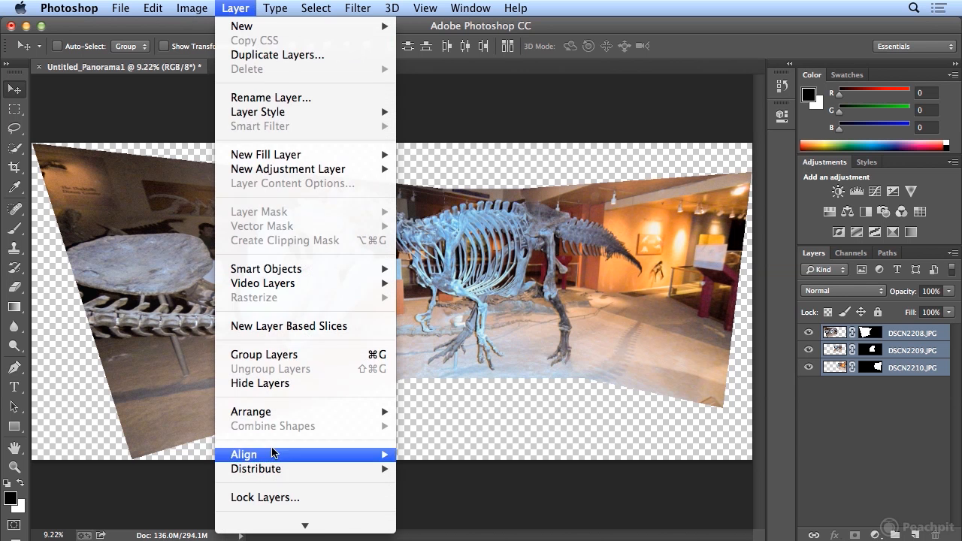
mouse_move(284, 534)
left_click(289, 493)
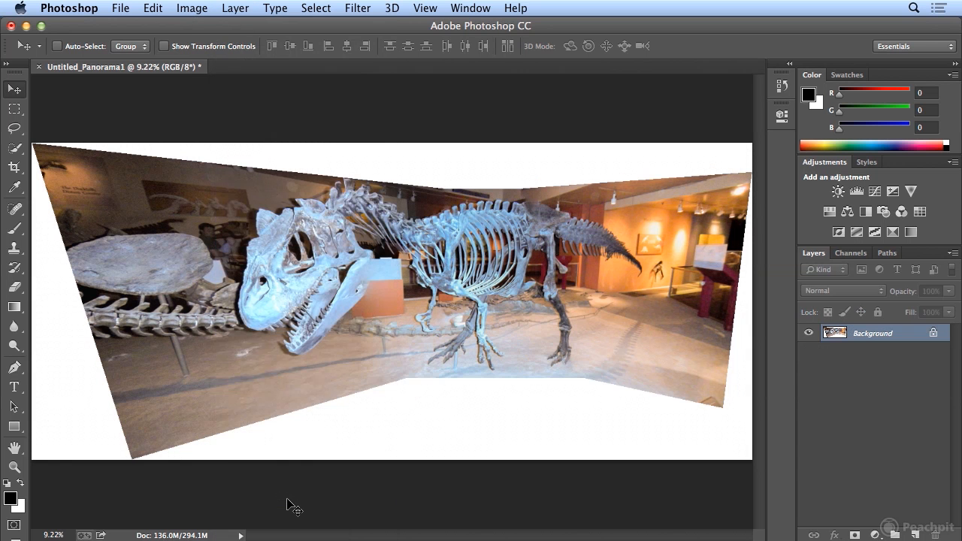
Crop the panorama closely around the dinosaur skeleton, trimming the slanted white margins at the sides and bottom and most of those above
key("c")
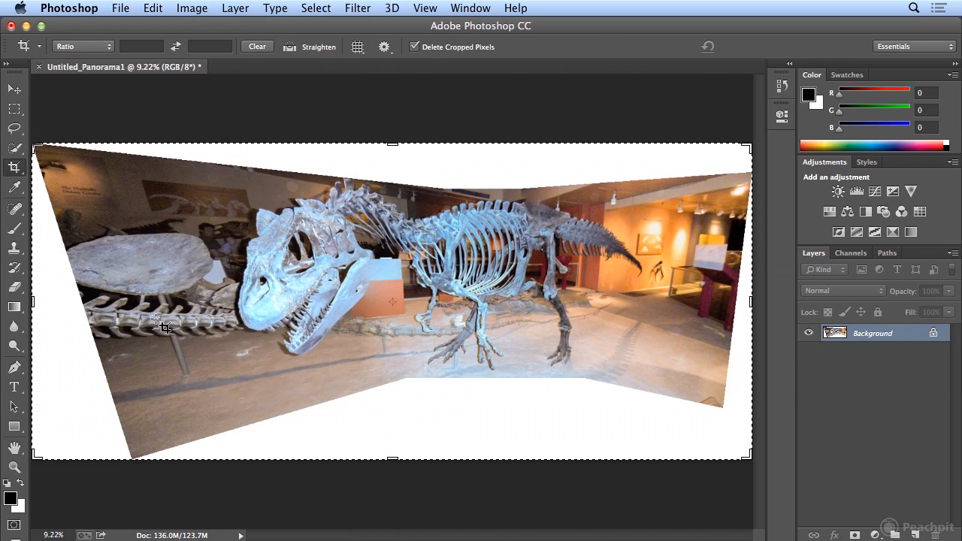
left_click_drag(34, 303, 86, 316)
left_click_drag(393, 458, 395, 417)
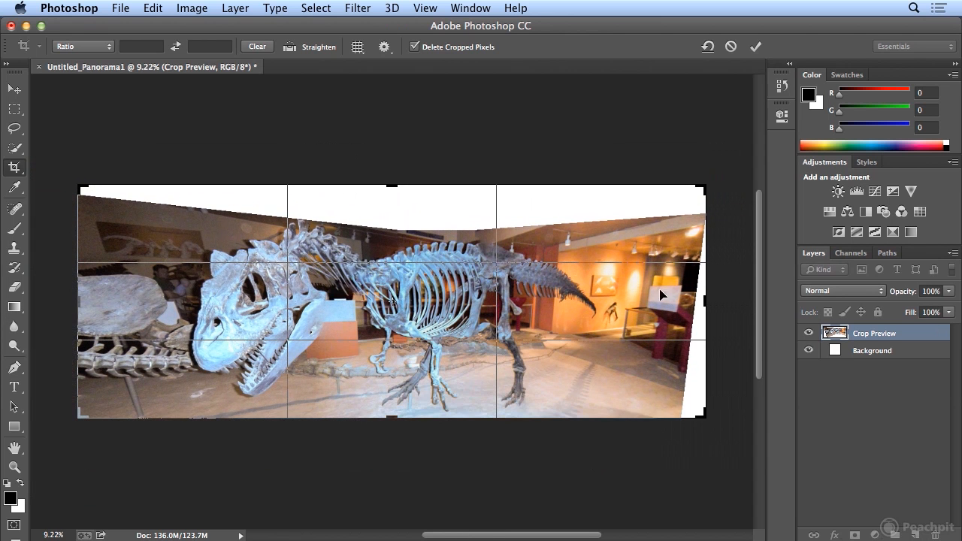
left_click_drag(707, 191, 691, 206)
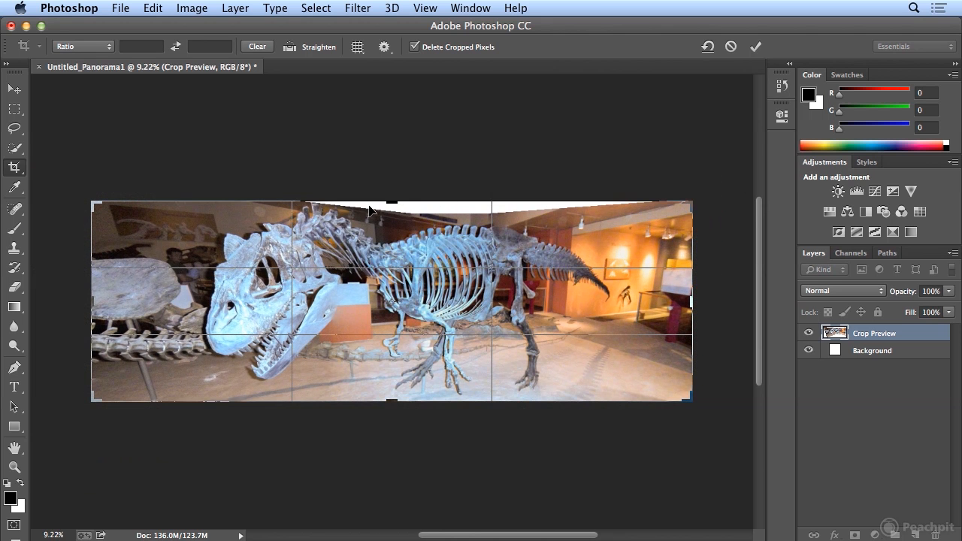
left_click_drag(95, 303, 128, 302)
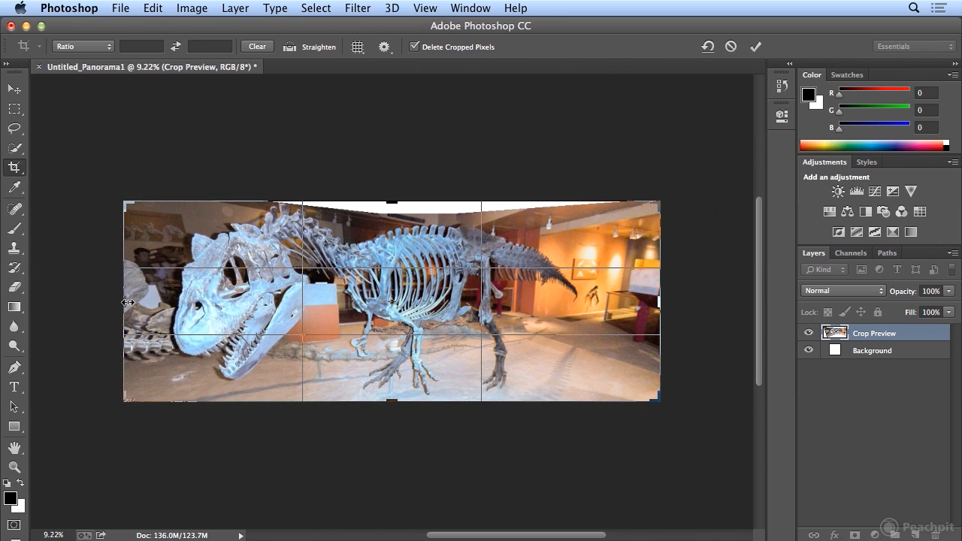
key("Return")
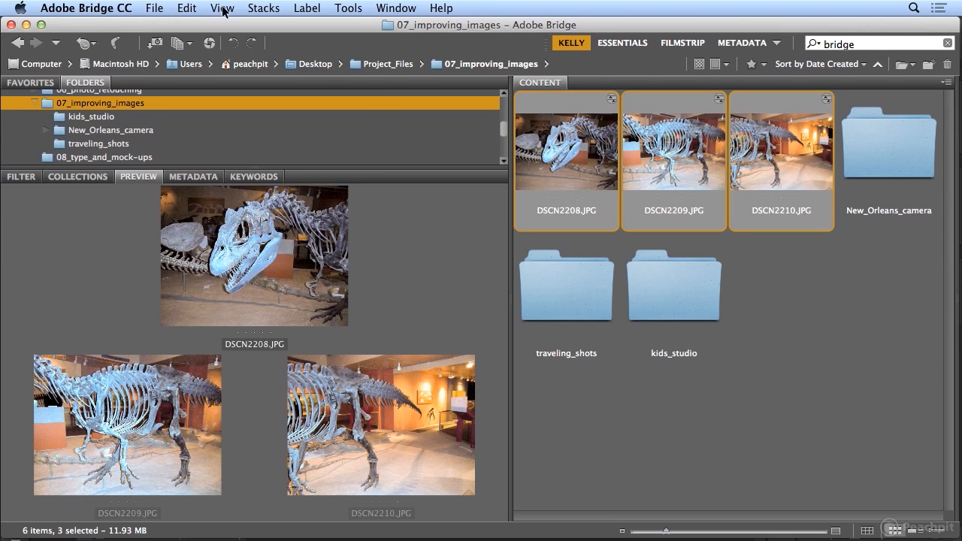
left_click(187, 8)
mouse_move(222, 188)
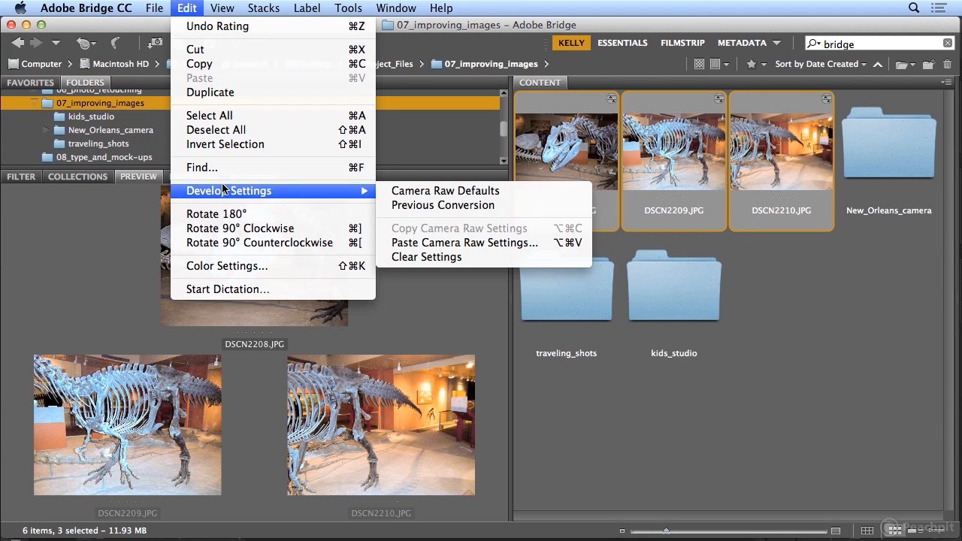
mouse_move(154, 7)
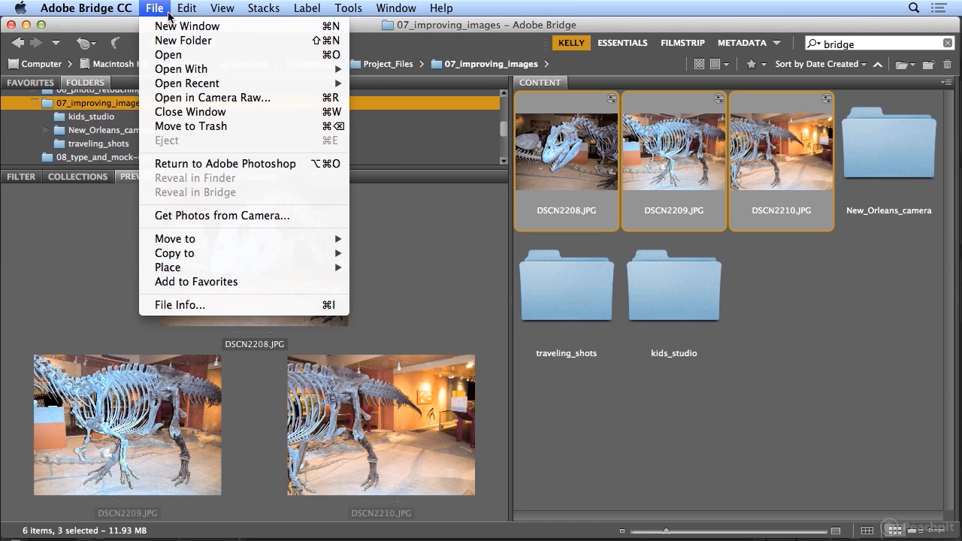
mouse_move(178, 17)
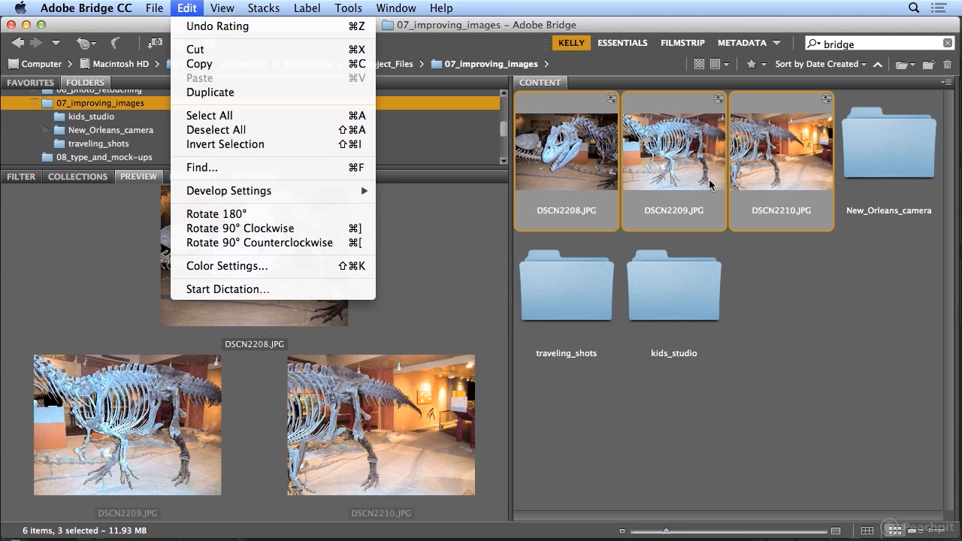
left_click(555, 27)
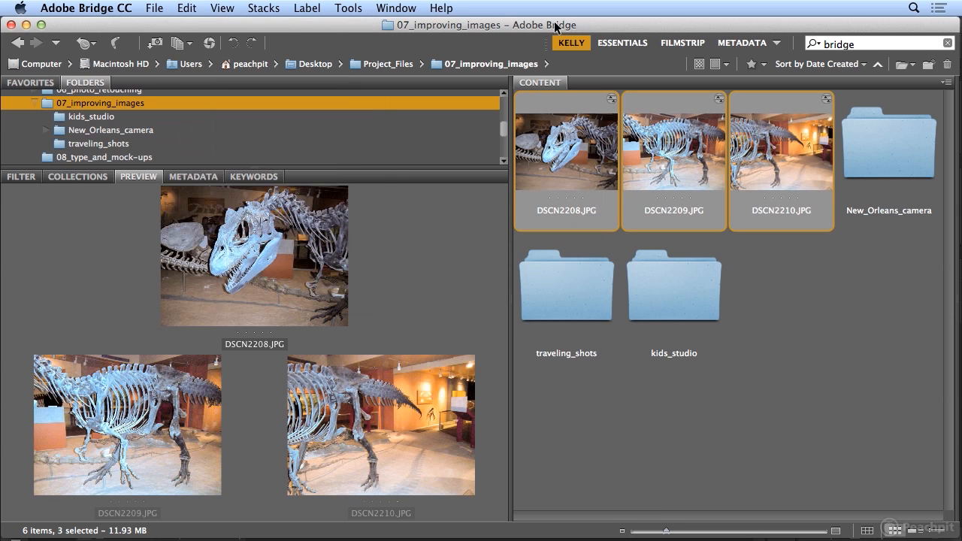